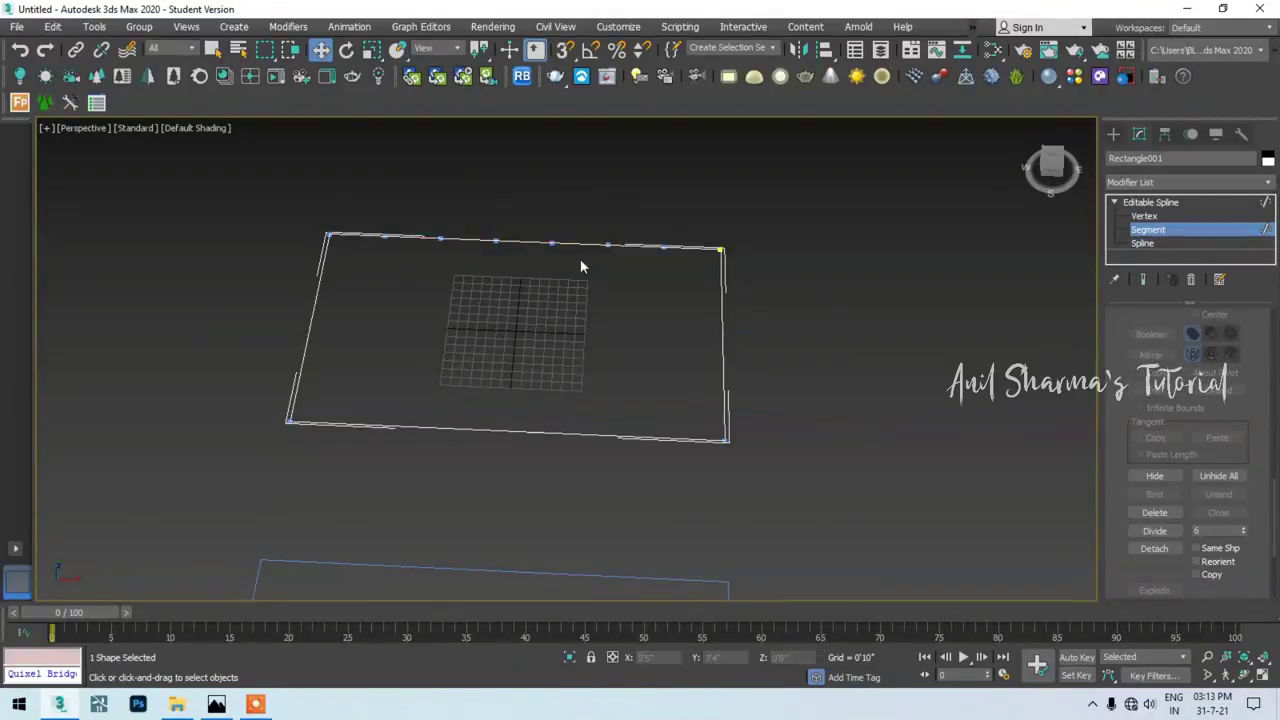
- Edit the wall spline at Spline level, then leave sub-object mode with the Move tool active
scroll(600, 280, "up", 4)
left_click(1145, 243)
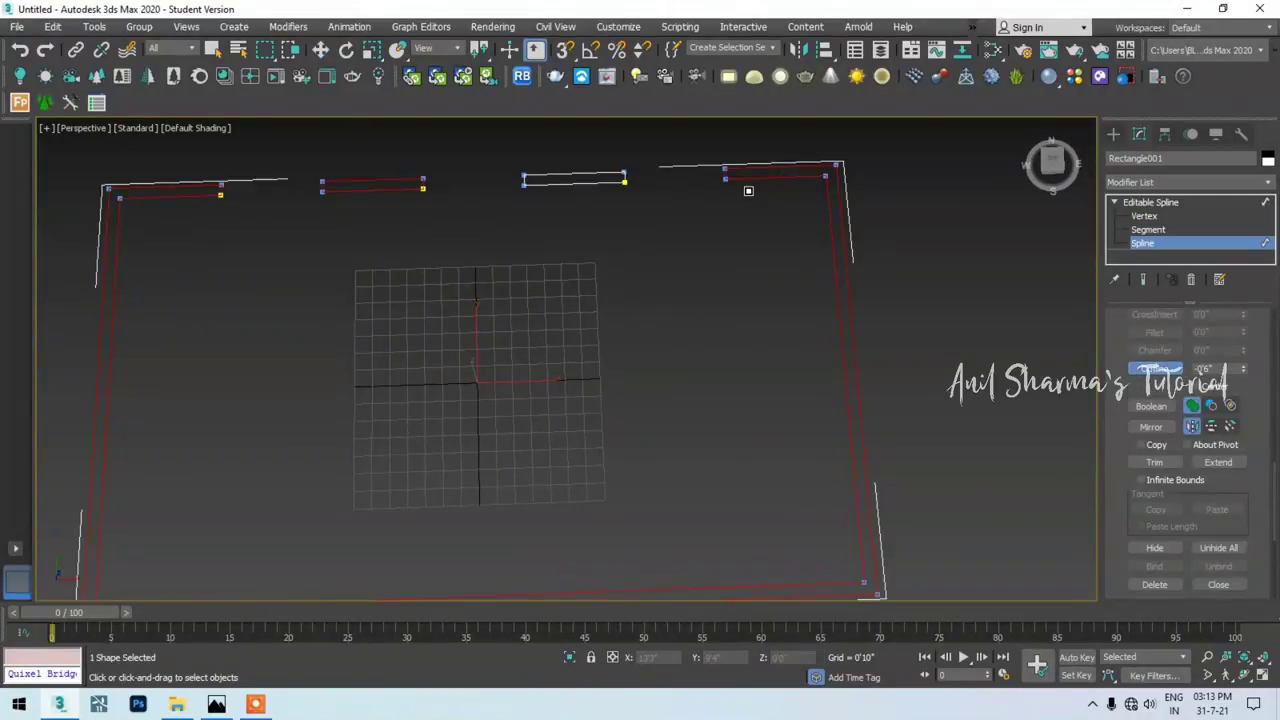
key("ctrl+b")
key("w")
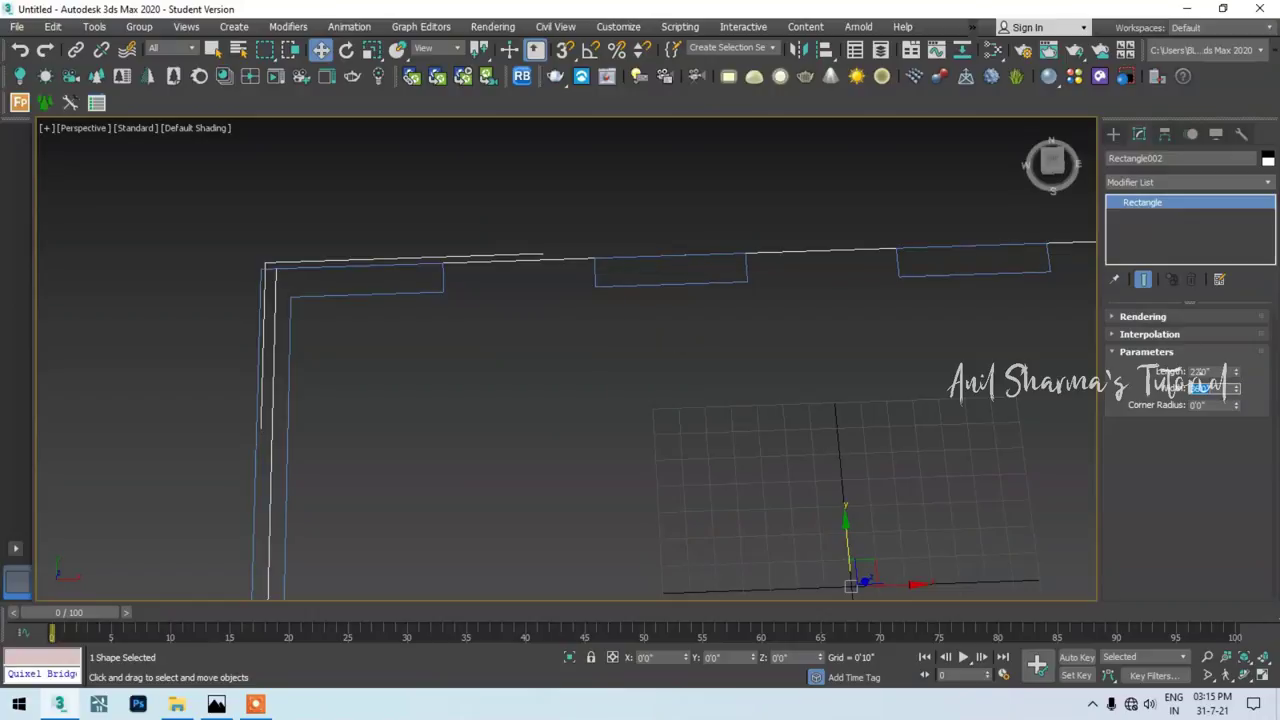
- Convert the floor rectangle to an Editable Spline
scroll(826, 360, "down", 3)
right_click(614, 357)
middle_click_drag(614, 357, 792, 290, "alt")
right_click(792, 290)
left_click(980, 436)
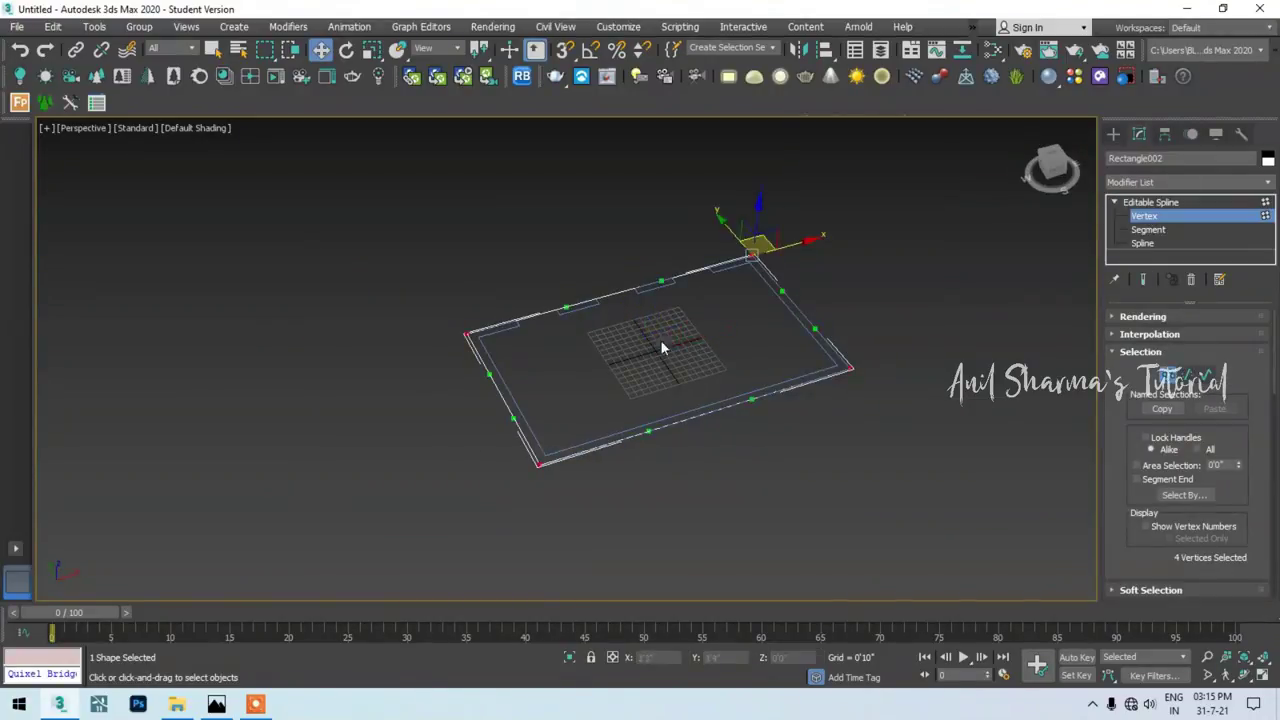
- Add a FloorGenerator modifier to the floor and compare it in Top view with the reference photo
left_click(1190, 182)
scroll(1178, 382, "down", 5)
left_click(1150, 318)
key("t")
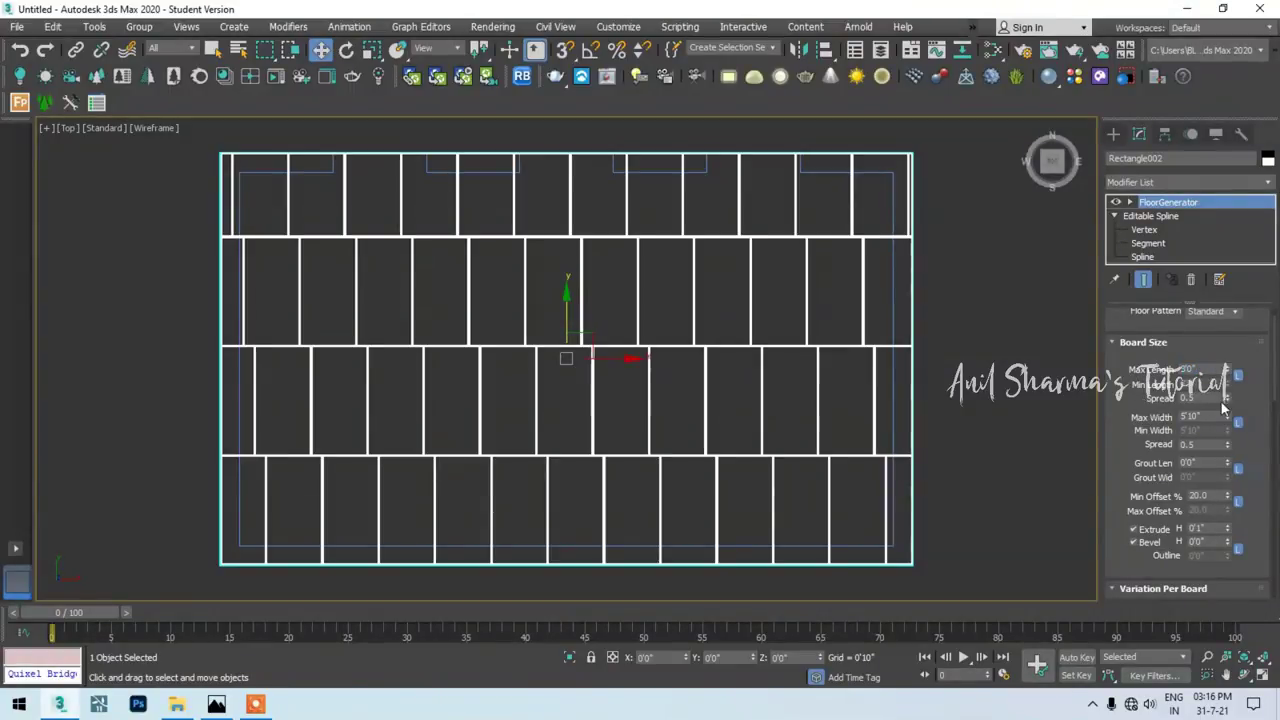
key("alt+Tab")
key("alt+Tab")
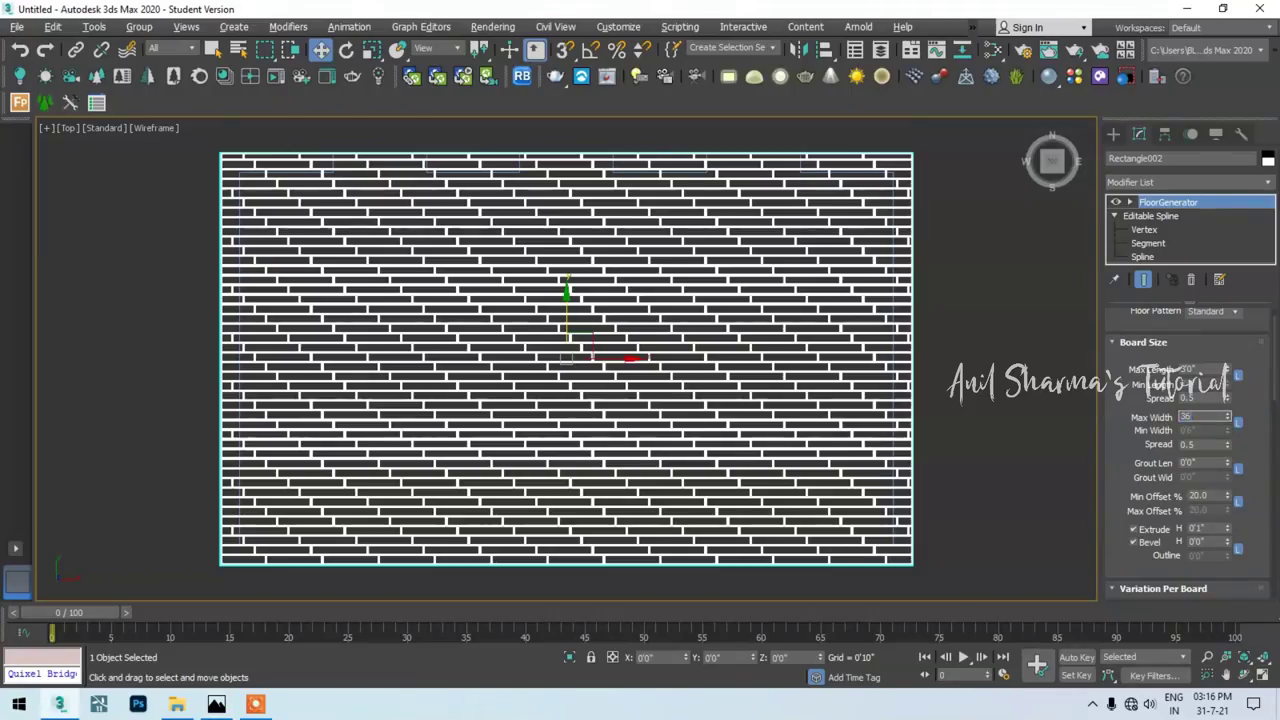
scroll(716, 349, "up", 10)
scroll(716, 349, "up", 3)
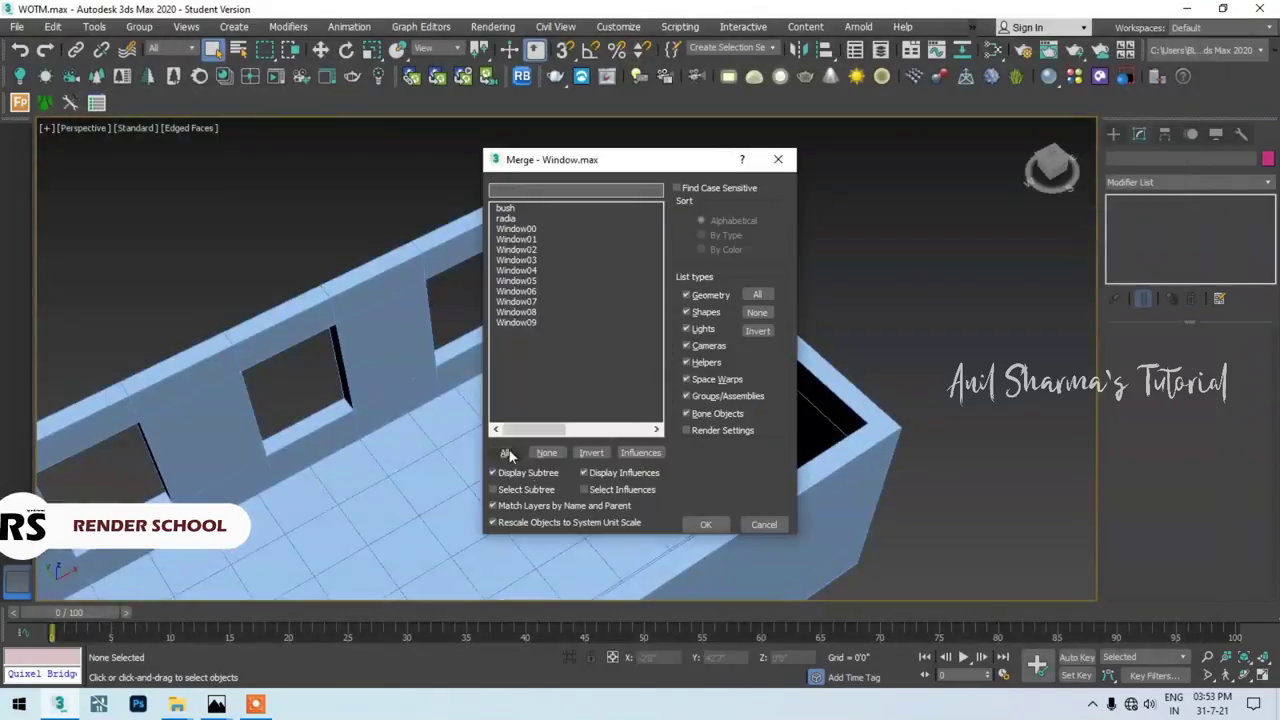
- Merge all listed window objects into the scene and select one of the merged windows
left_click(509, 455)
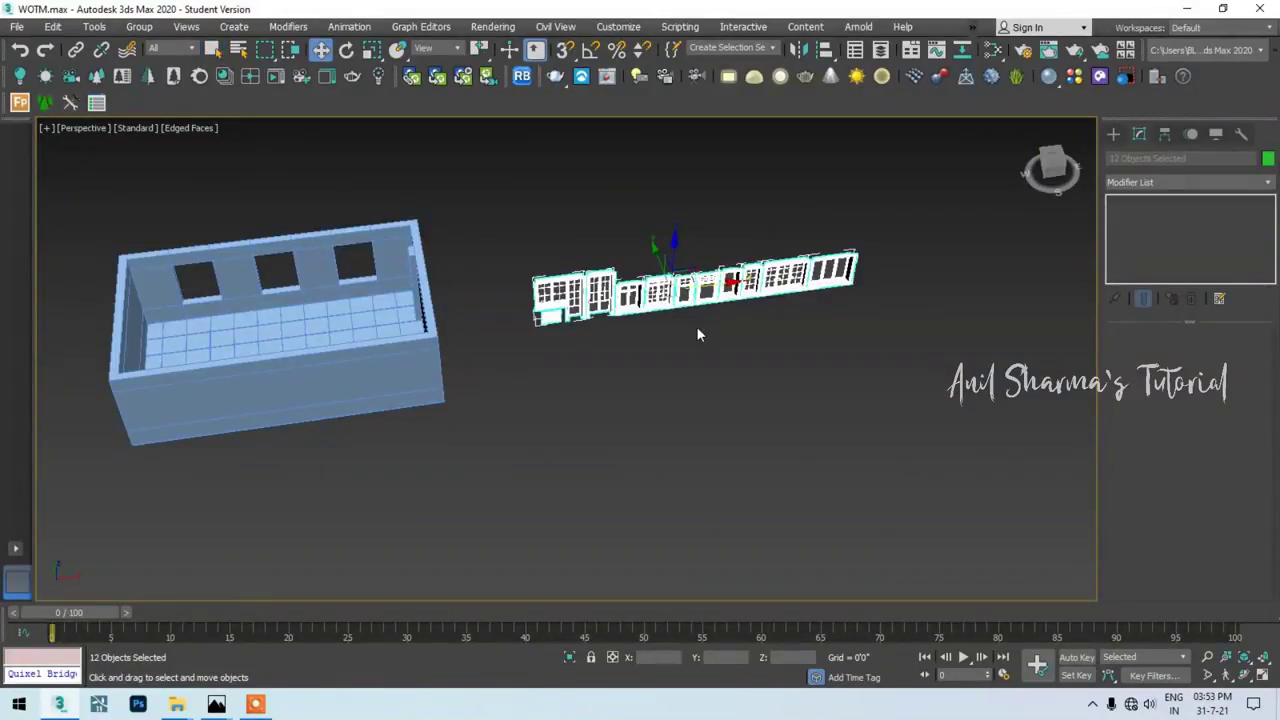
scroll(696, 326, "up", 5)
scroll(806, 371, "up", 2)
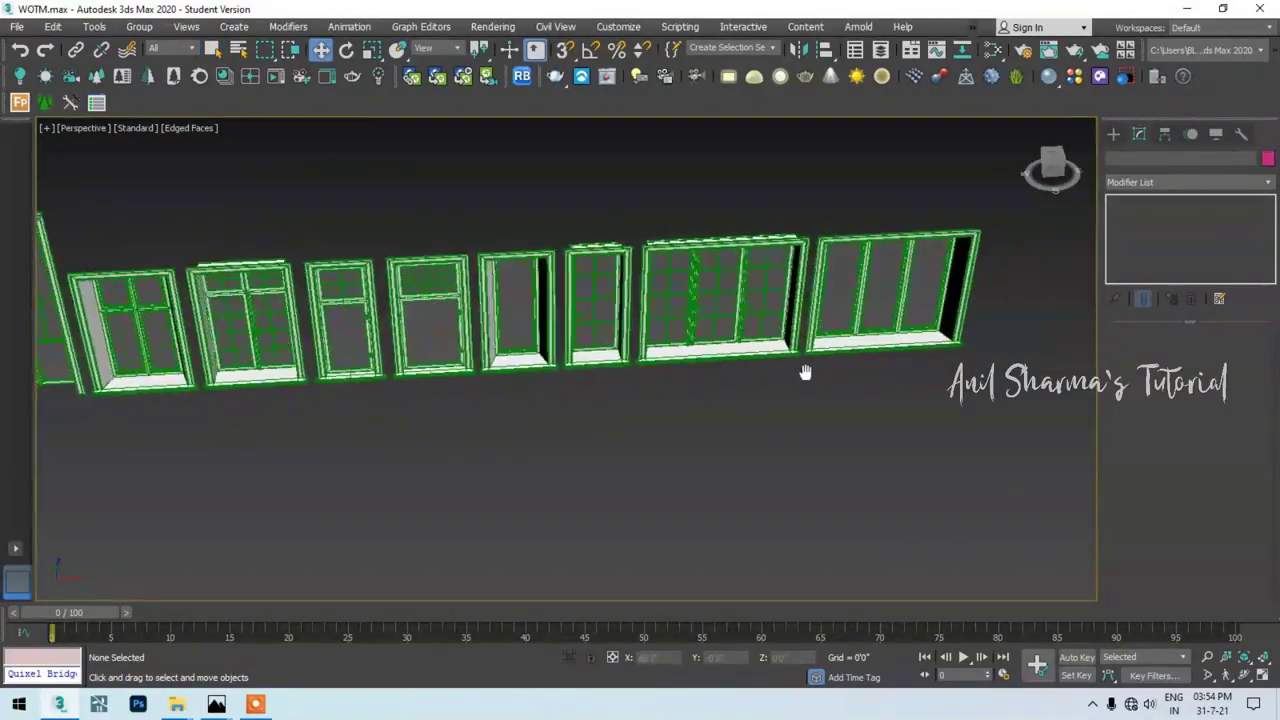
left_click(757, 410)
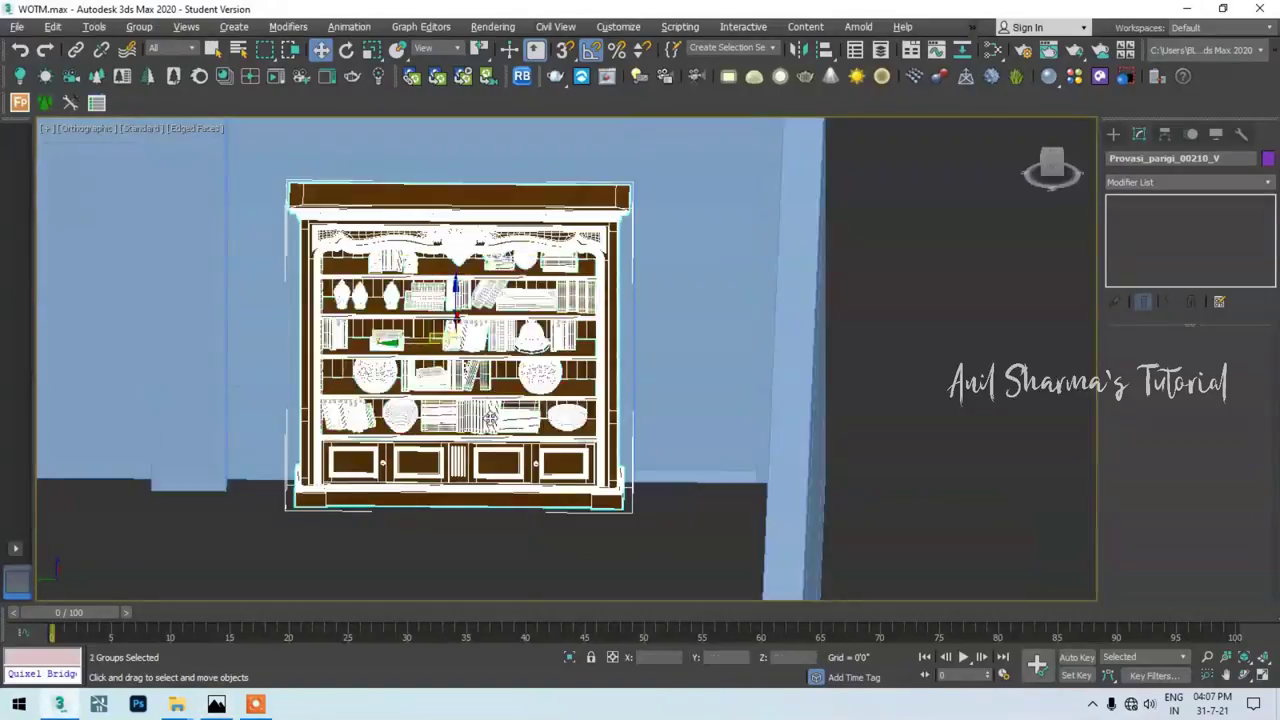
- Delete the bookshelf's selected drawer-front pieces and pick its side panel
scroll(356, 421, "up", 3)
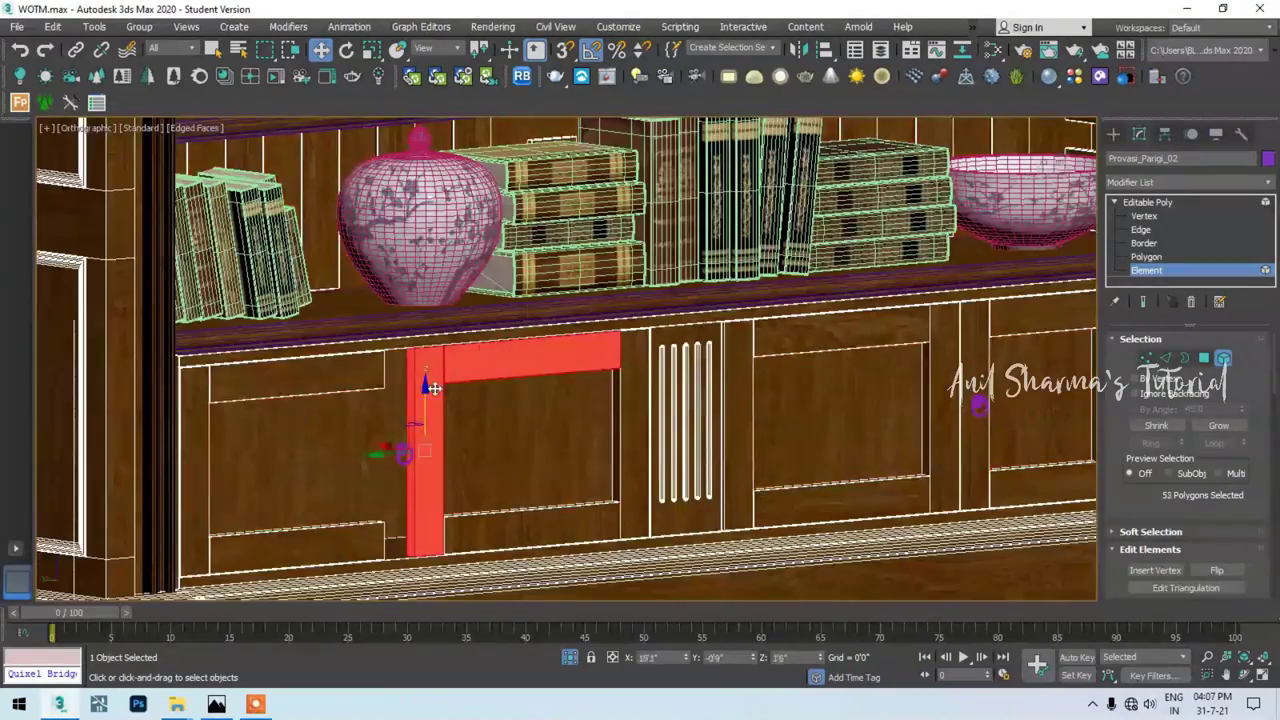
key("Delete")
scroll(773, 265, "up", 2)
left_click(791, 380)
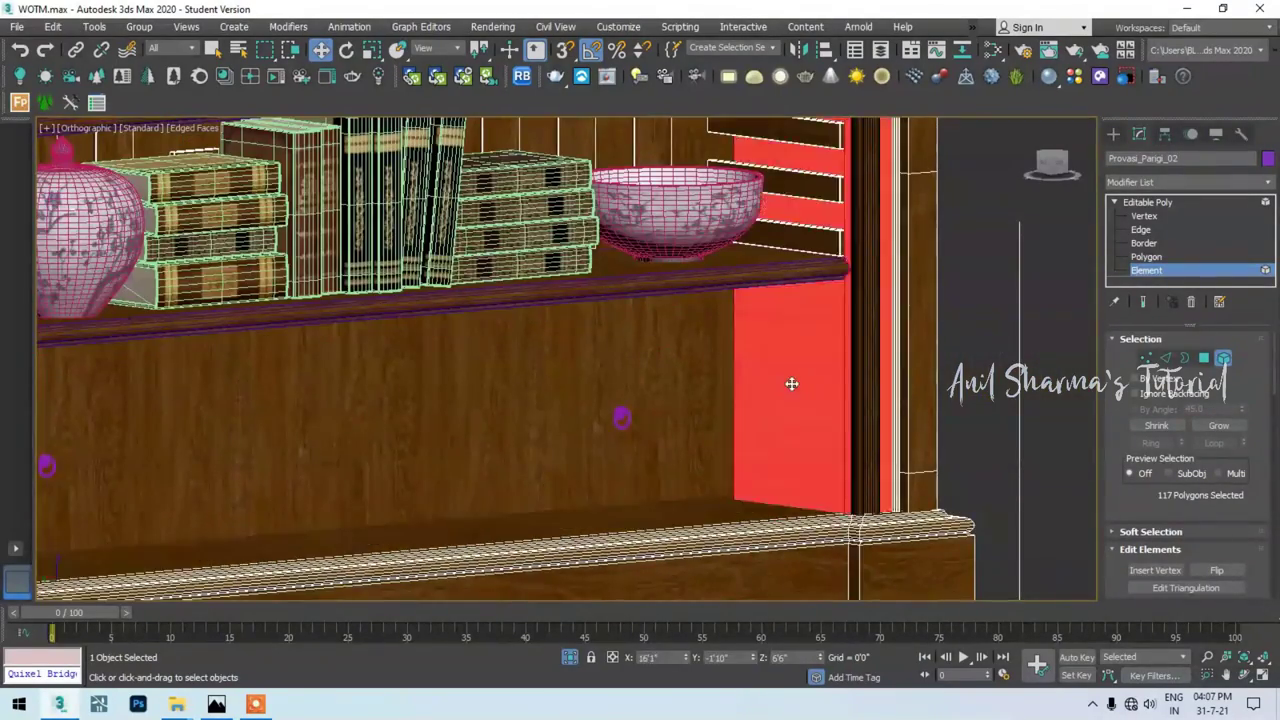
scroll(480, 365, "down", 3)
scroll(600, 543, "down", 3)
key("1")
scroll(596, 310, "up", 3)
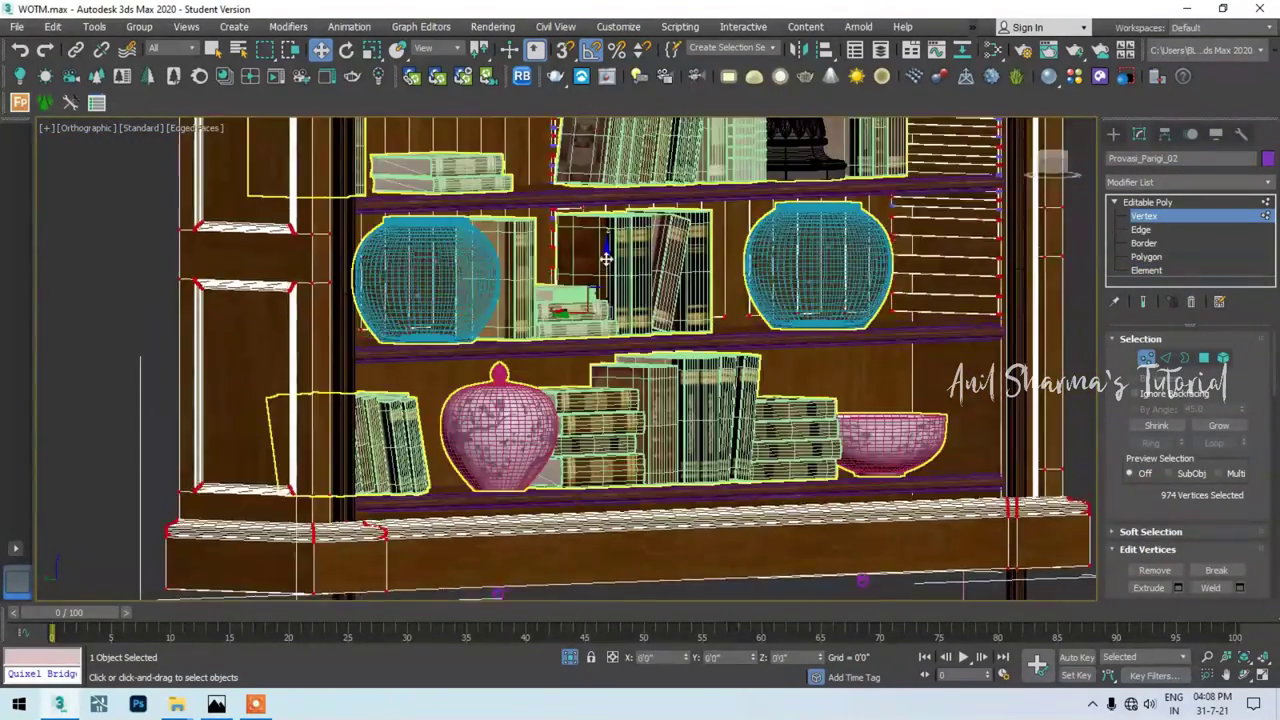
scroll(469, 429, "down", 3)
- Select the bookshelf's back panel in Left view, then clear the selection and deselect the bookshelf
left_click(469, 429)
left_click(1161, 216)
scroll(658, 474, "down", 3)
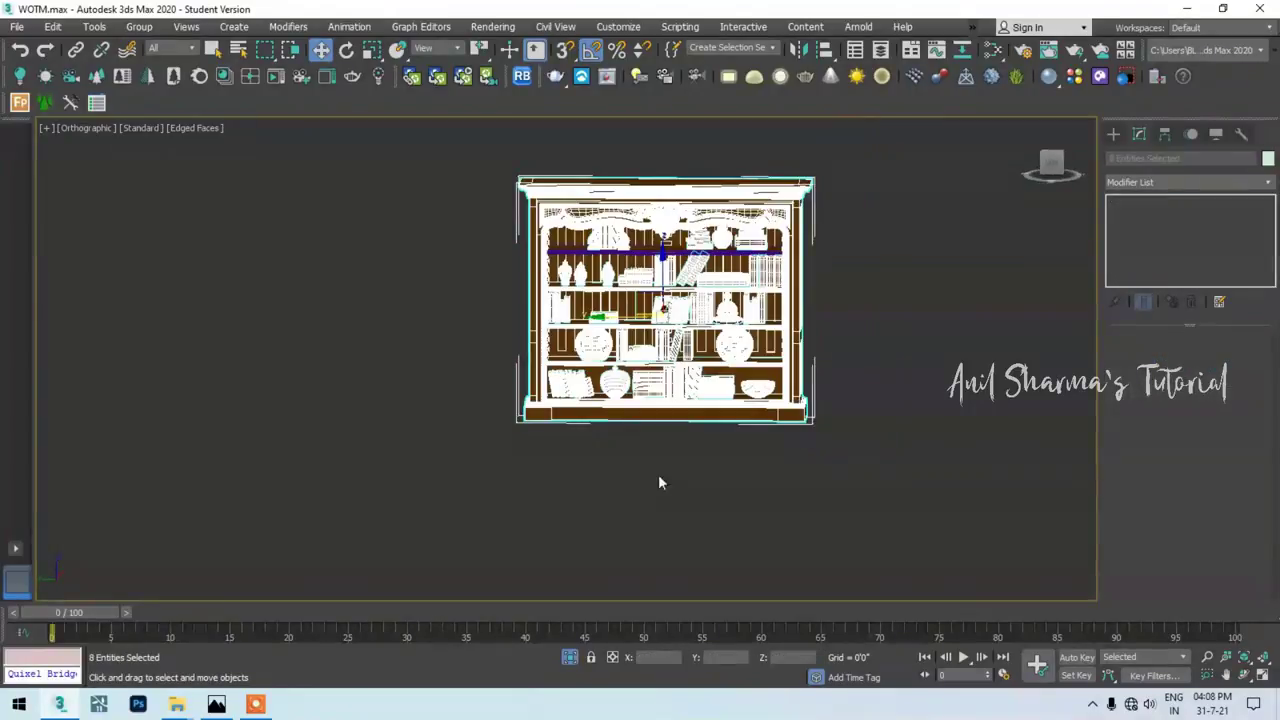
key("l")
left_click(760, 440)
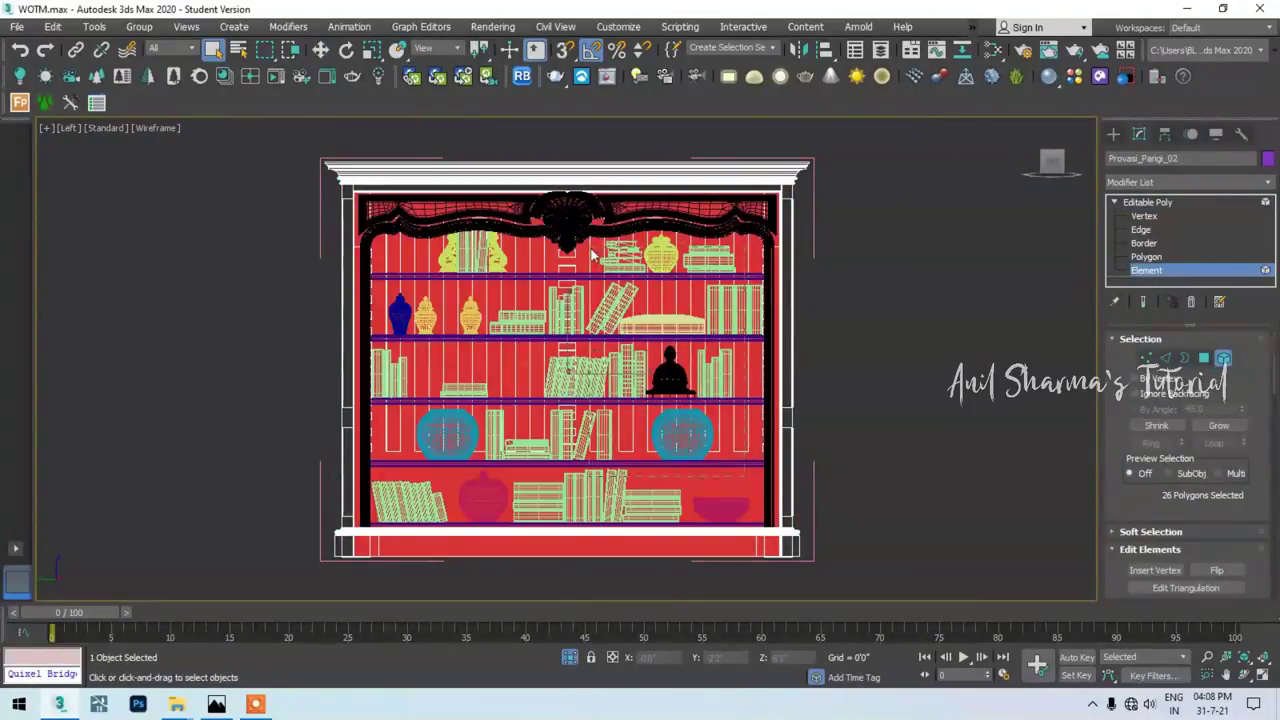
scroll(775, 397, "up", 3)
scroll(678, 342, "down", 2)
scroll(678, 342, "down", 1)
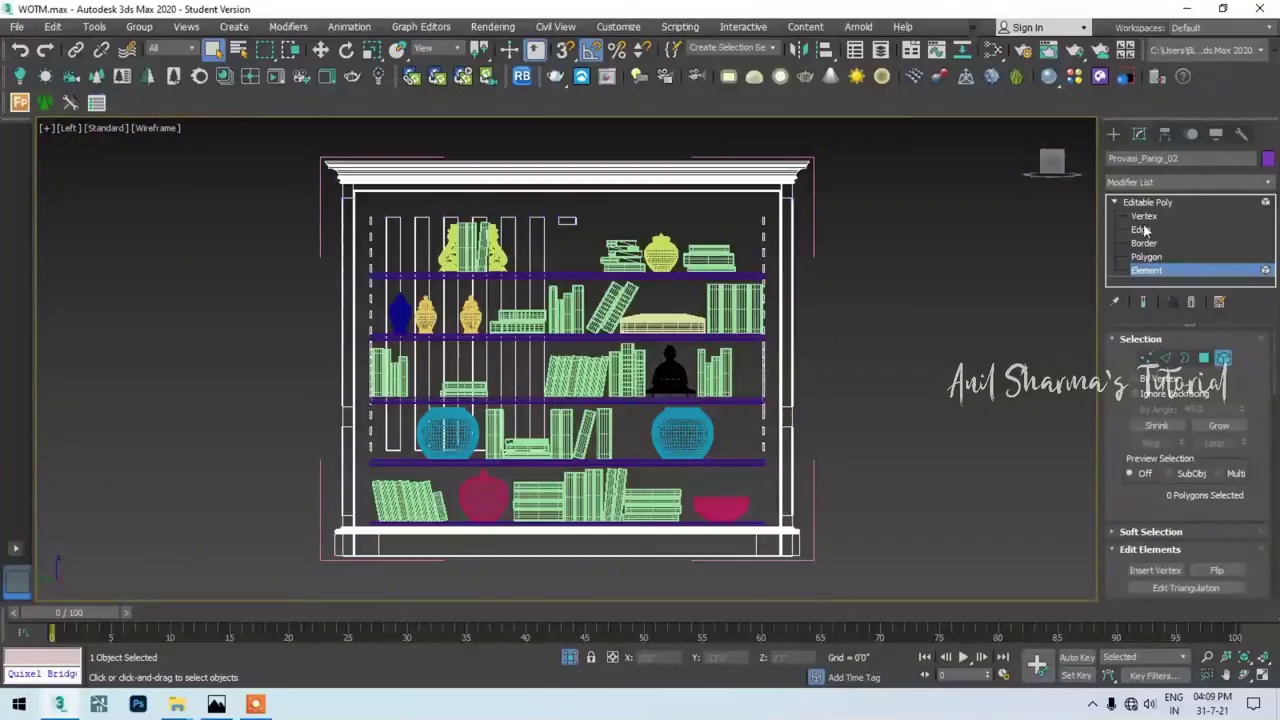
left_click(747, 211)
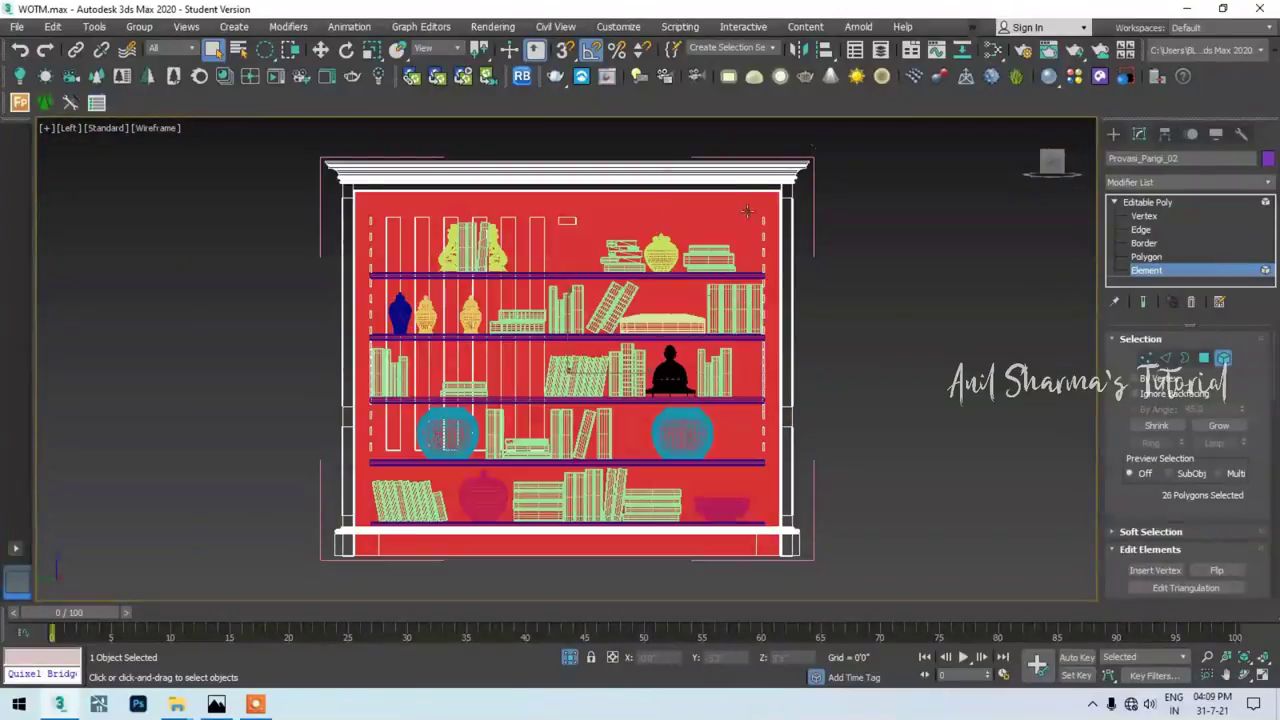
left_click(803, 515)
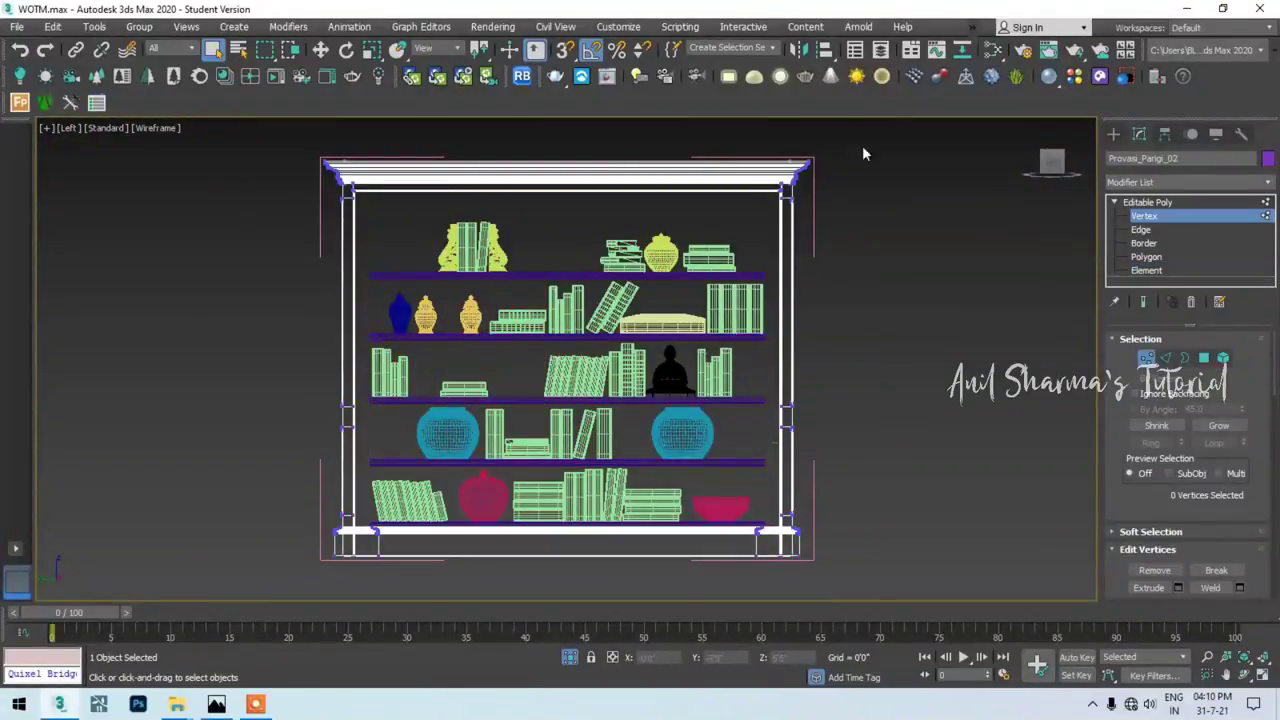
left_click(576, 358)
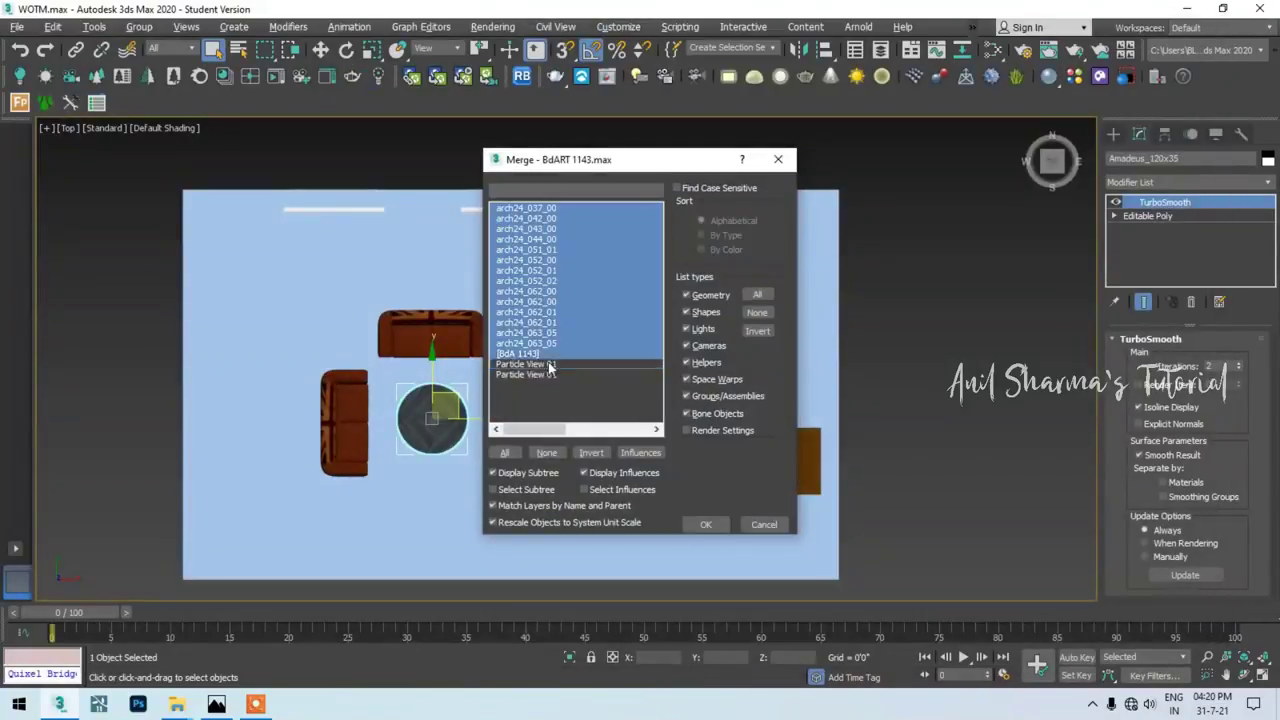
- Merge the table and frame it, then switch to Wireframe and delete the table
left_click(705, 524)
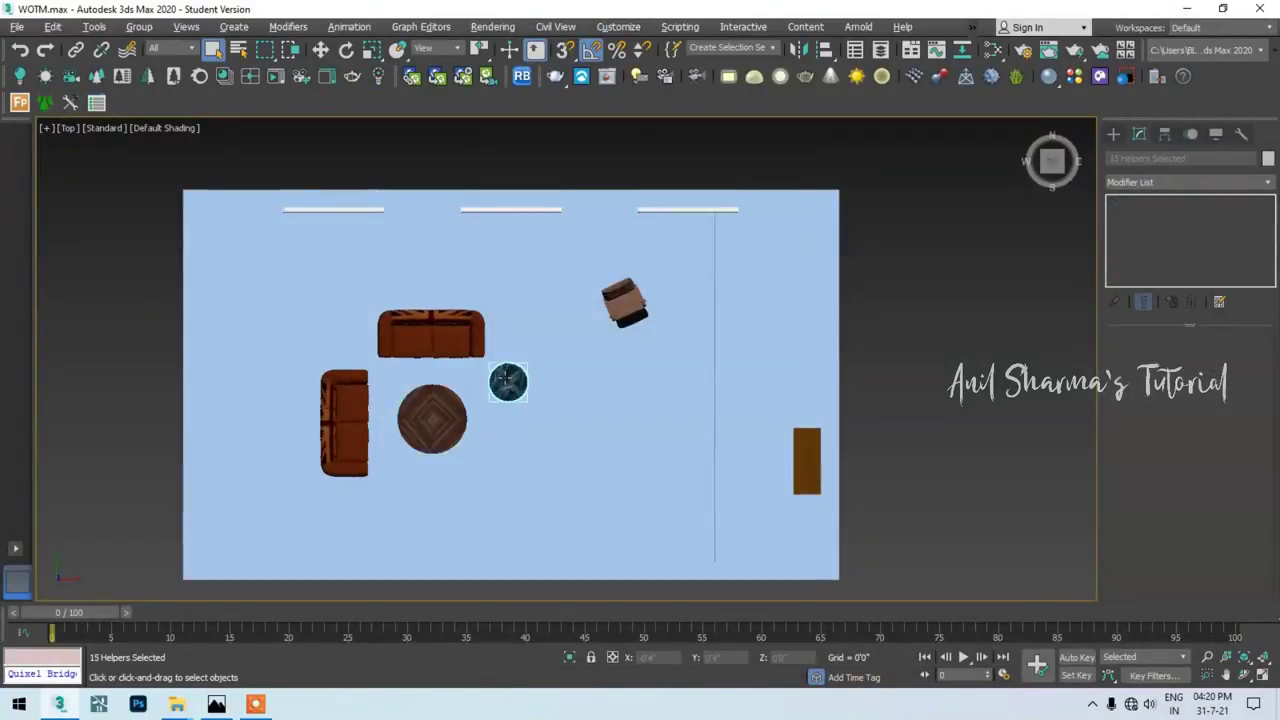
key("z")
middle_click_drag(560, 450, 606, 522, "alt")
scroll(587, 424, "down", 5)
key("F3")
key("z")
key("Delete")
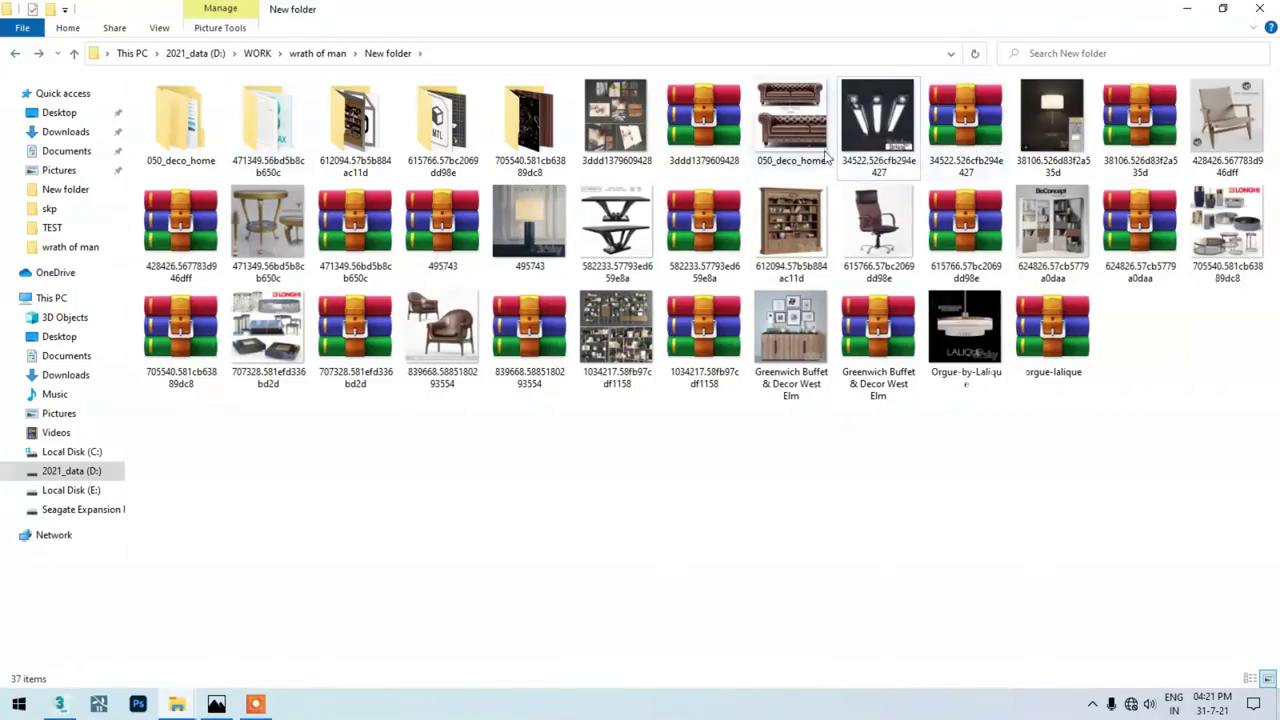
- Delete the used 615766 and 707328 archives and open the extracted 1034217 folder
key("Delete")
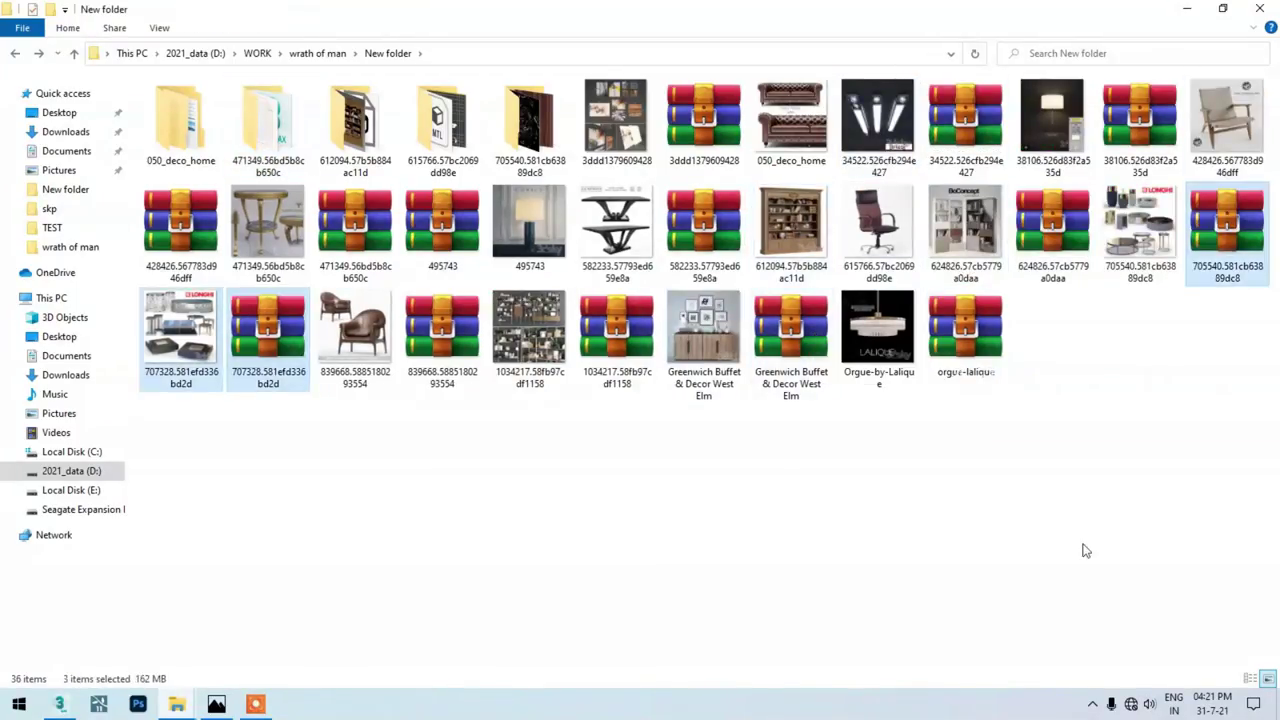
key("Delete")
double_click(356, 128)
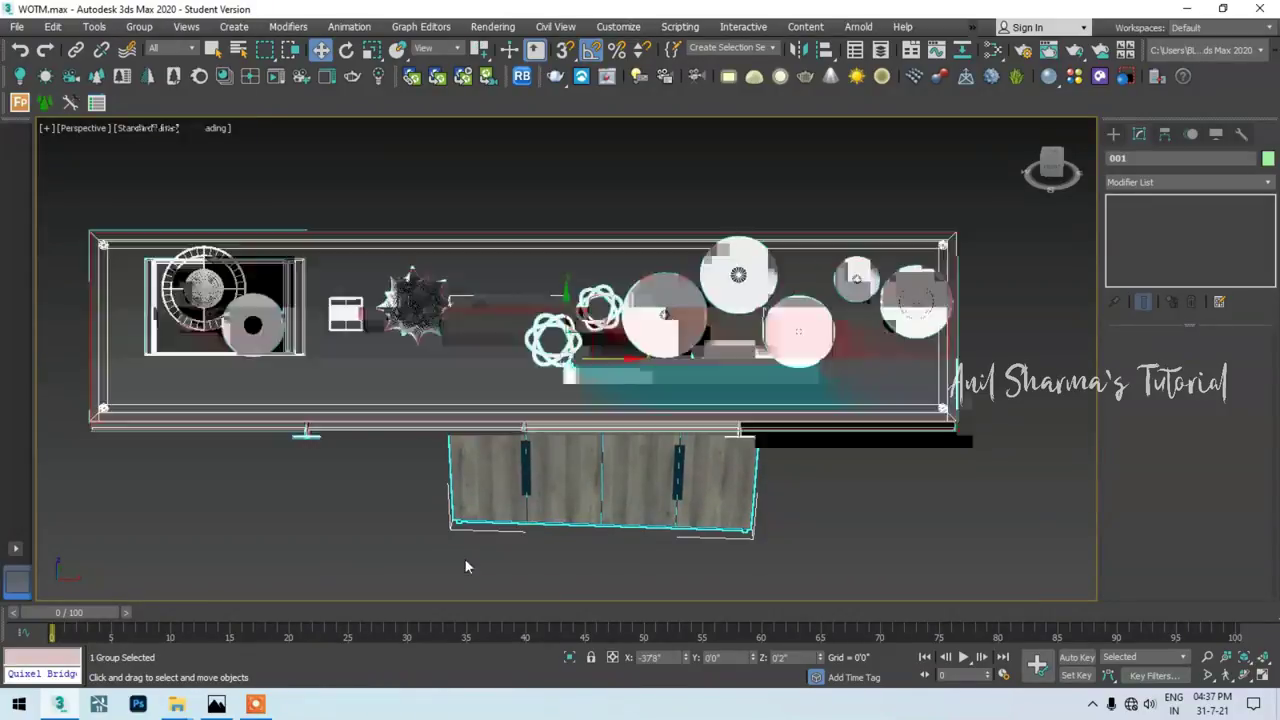
- Zoom the viewport in on the furnished room
scroll(771, 495, "up", 5)
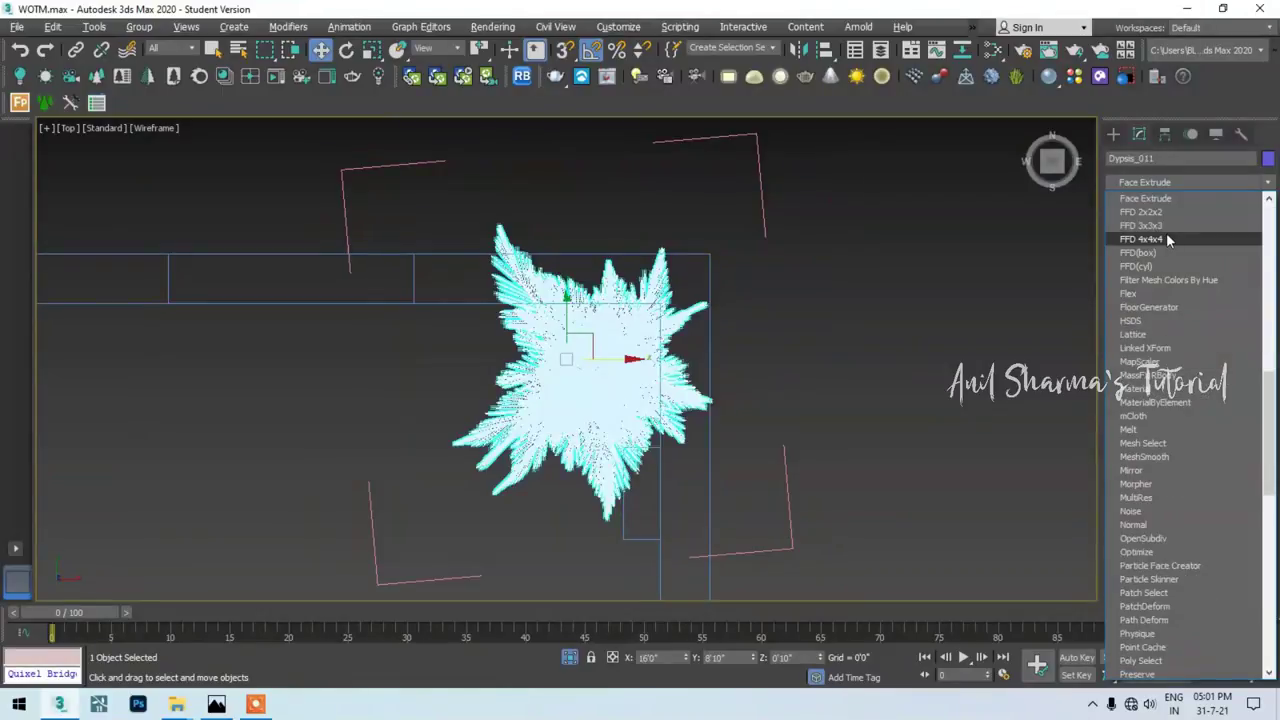
- Add an FFD 2x2x2 modifier to the palm and drag a lattice corner downward
left_click(1150, 212)
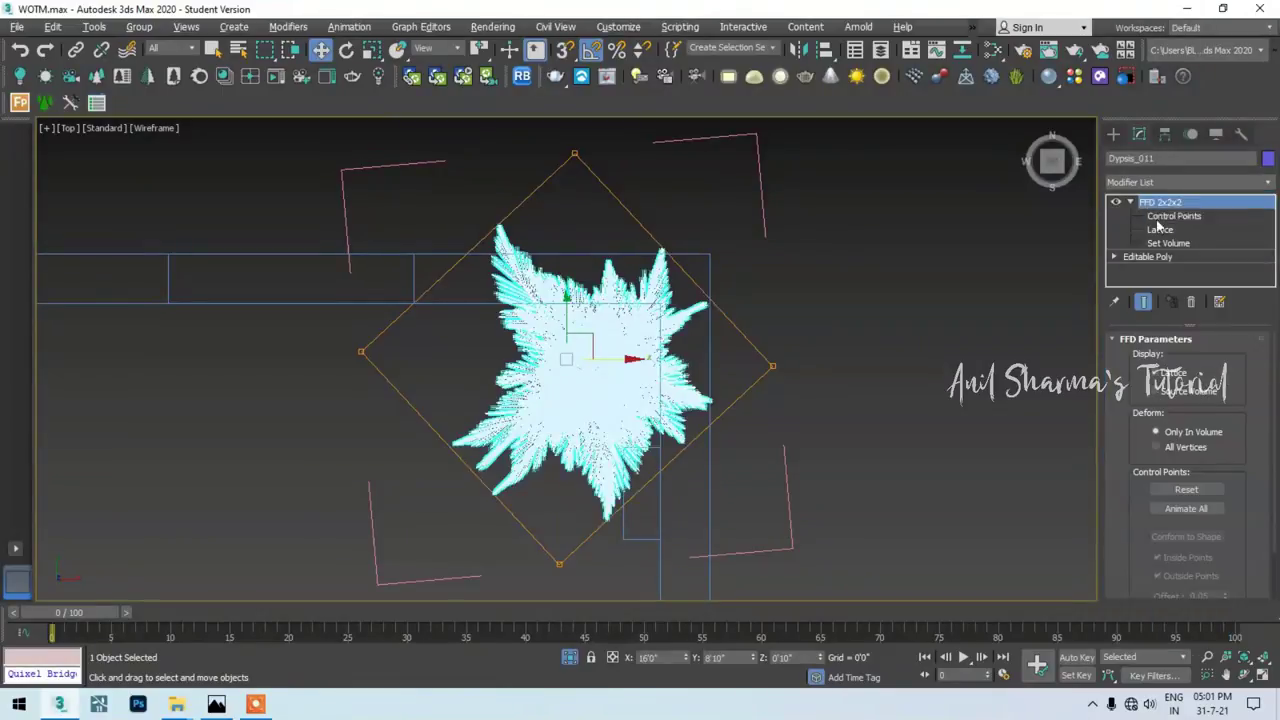
left_click_drag(575, 122, 596, 275)
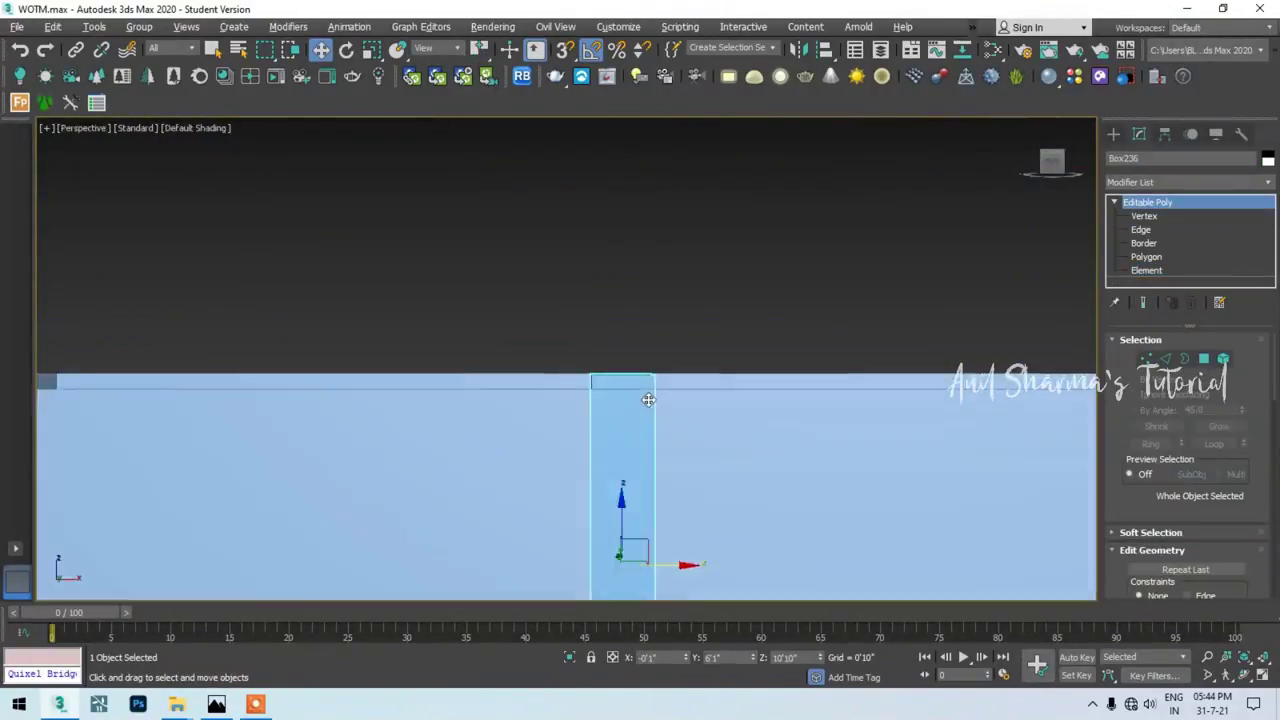
- Move on to the next reference image
key("Right")
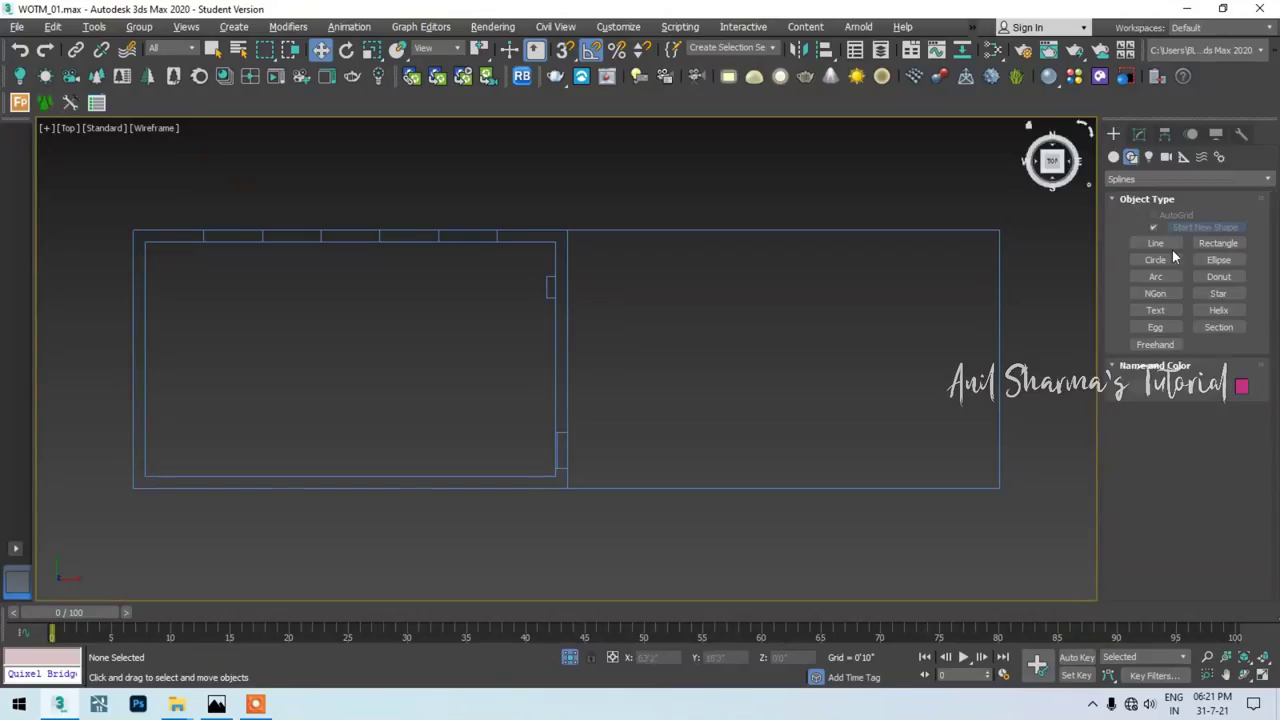
- Select the new thin rectangle and convert it to an Editable Spline
key("w")
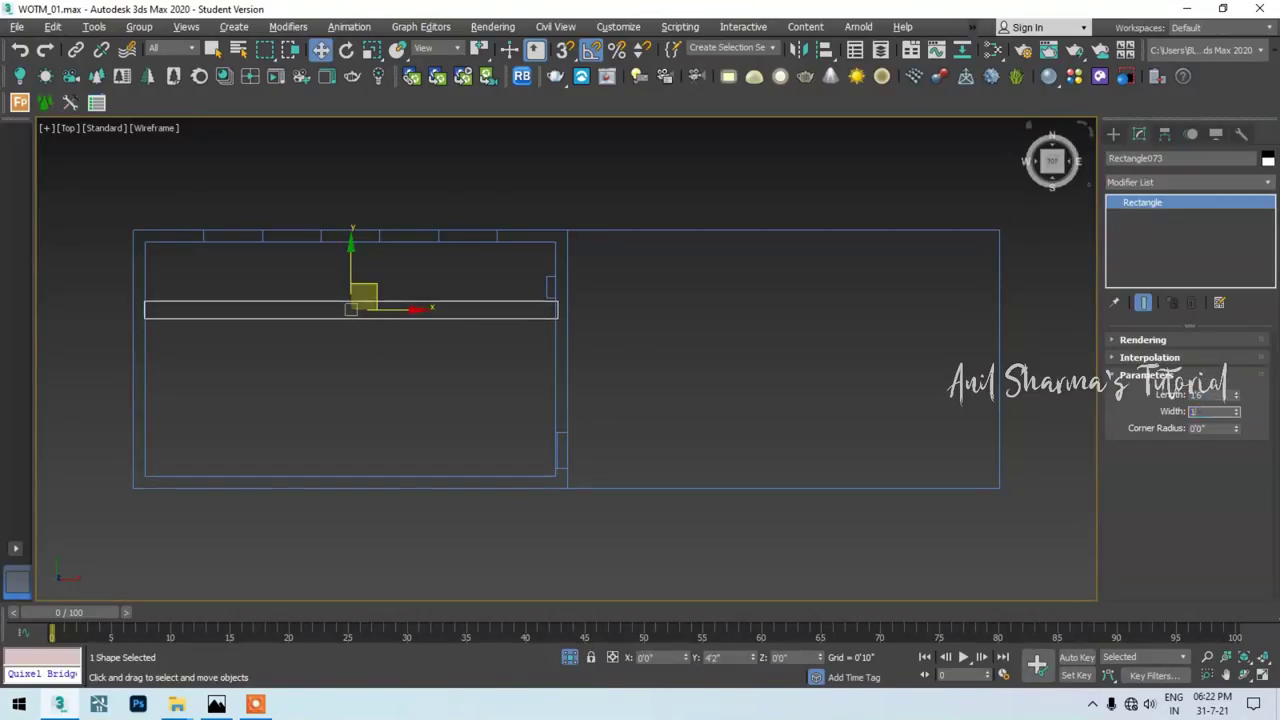
right_click(414, 329)
left_click(543, 334)
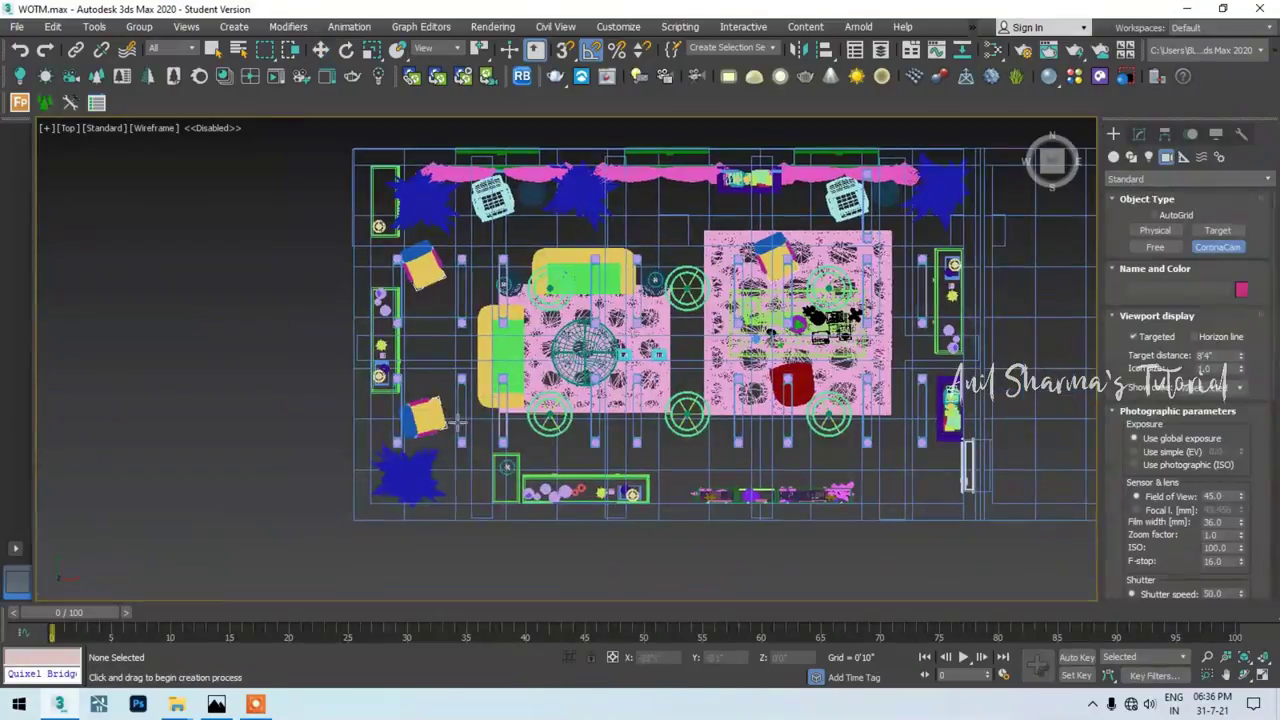
- Create a Corona camera aimed across the room and view through it shaded
left_click_drag(457, 421, 700, 390)
key("f")
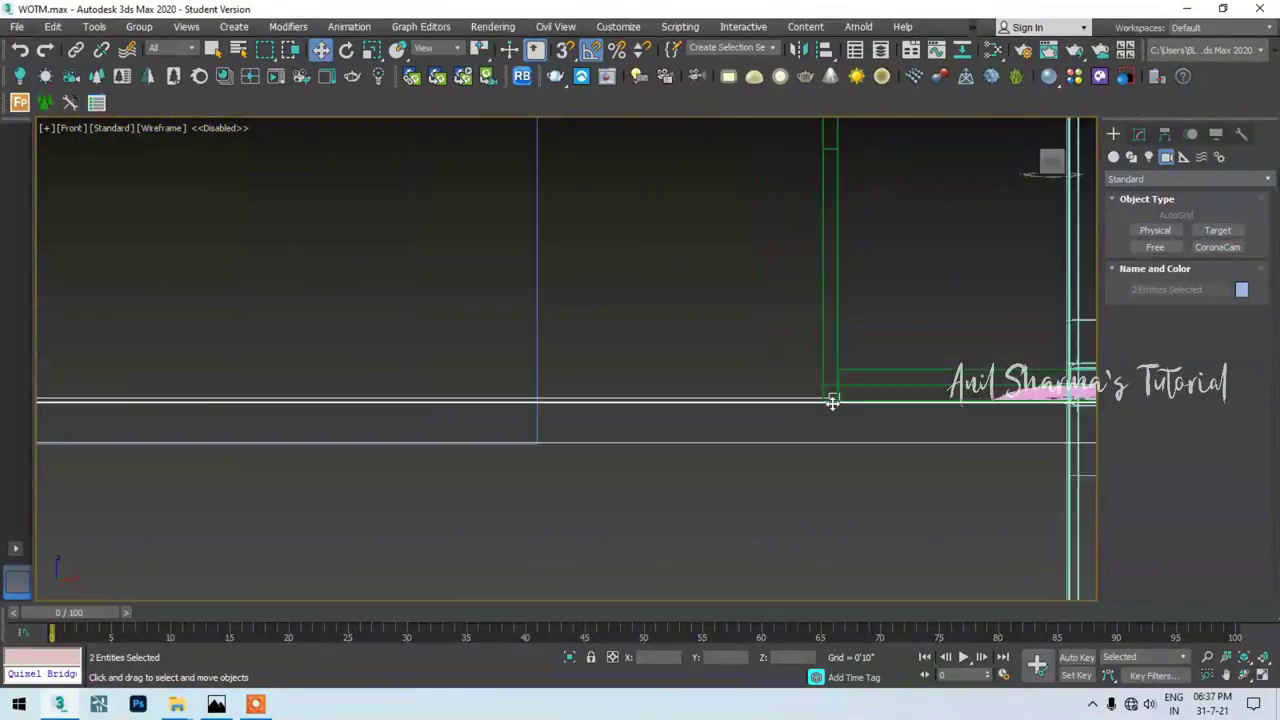
scroll(699, 423, "down", 3)
key("c")
left_click(90, 128)
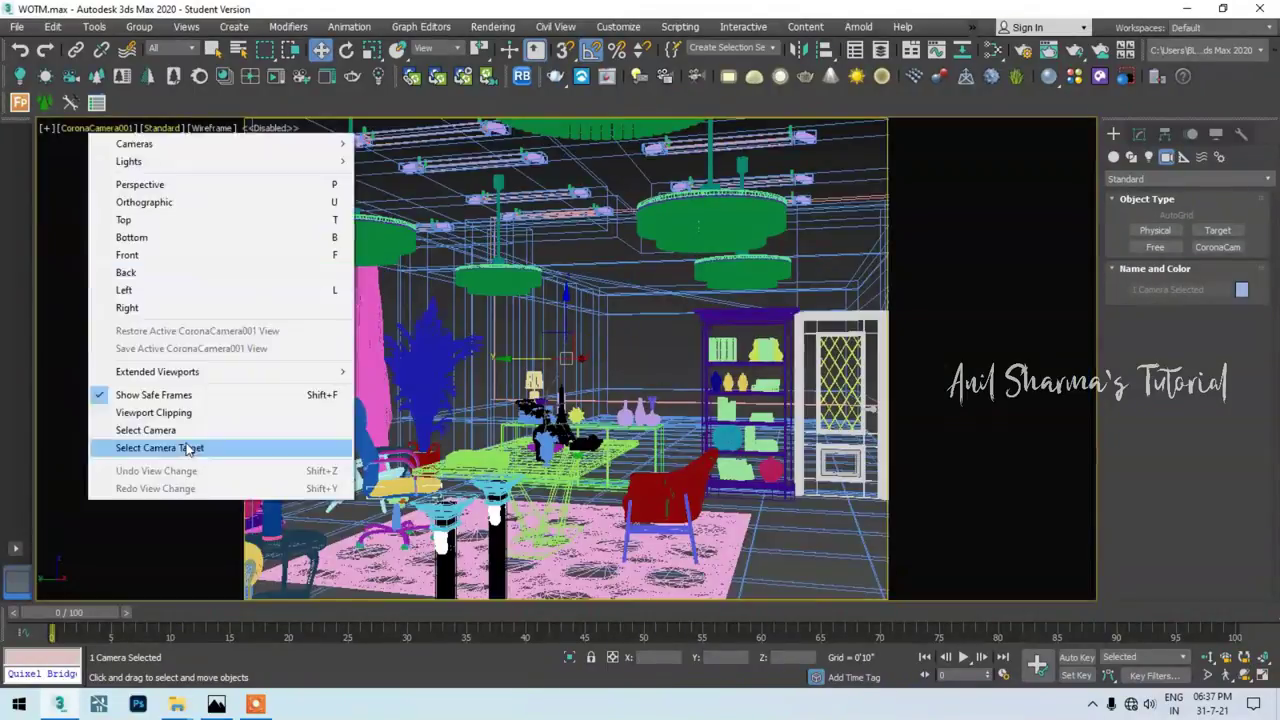
left_click(300, 446)
key("F3")
- Set a 1280×720 widescreen output preset and a 28 mm camera focal length
left_click(1022, 50)
left_click(829, 366)
left_click(800, 400)
left_click(995, 38)
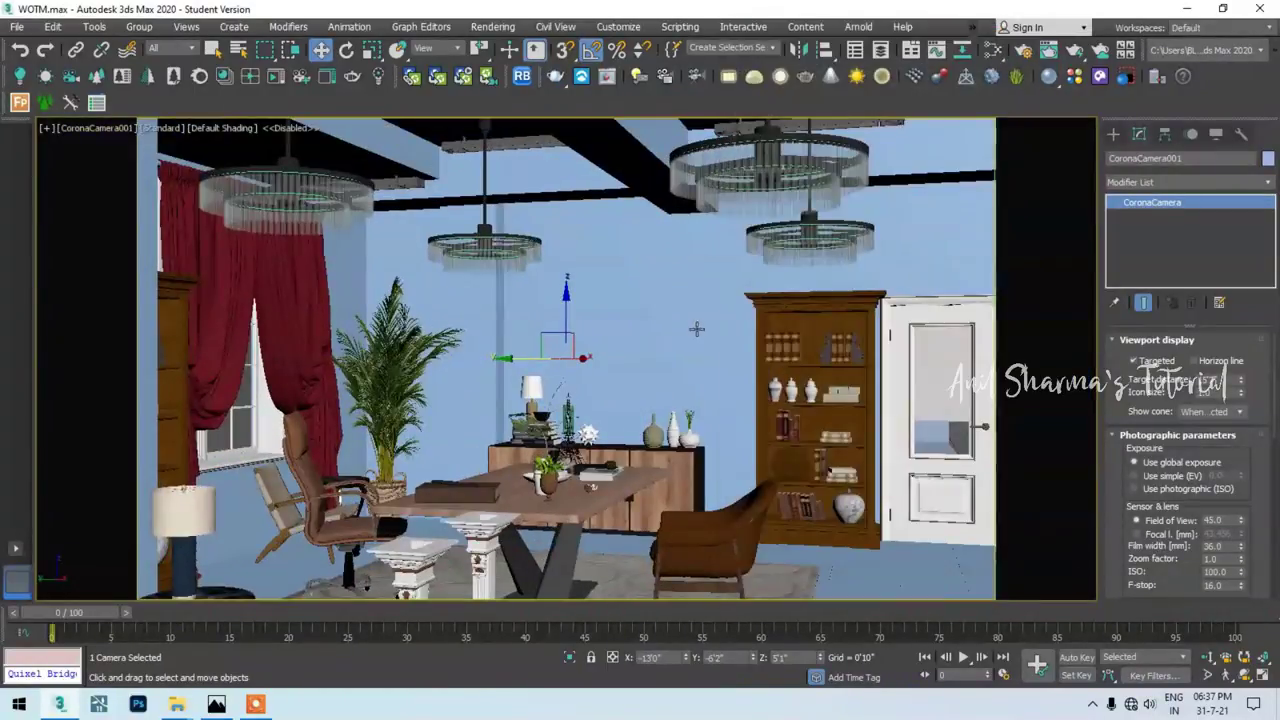
left_click(1136, 534)
type("28")
left_click(684, 405)
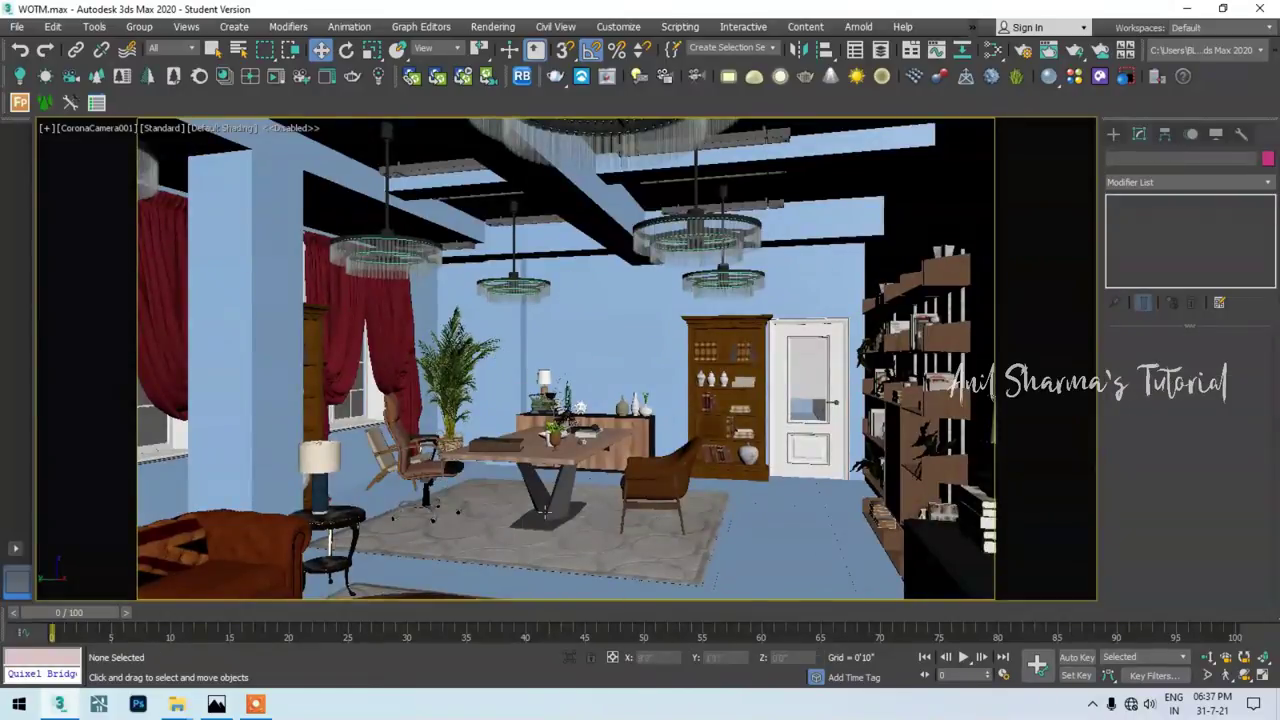
- Select the palm plants in Top view for rotating, then return to the camera view
left_click(90, 128)
left_click(240, 449)
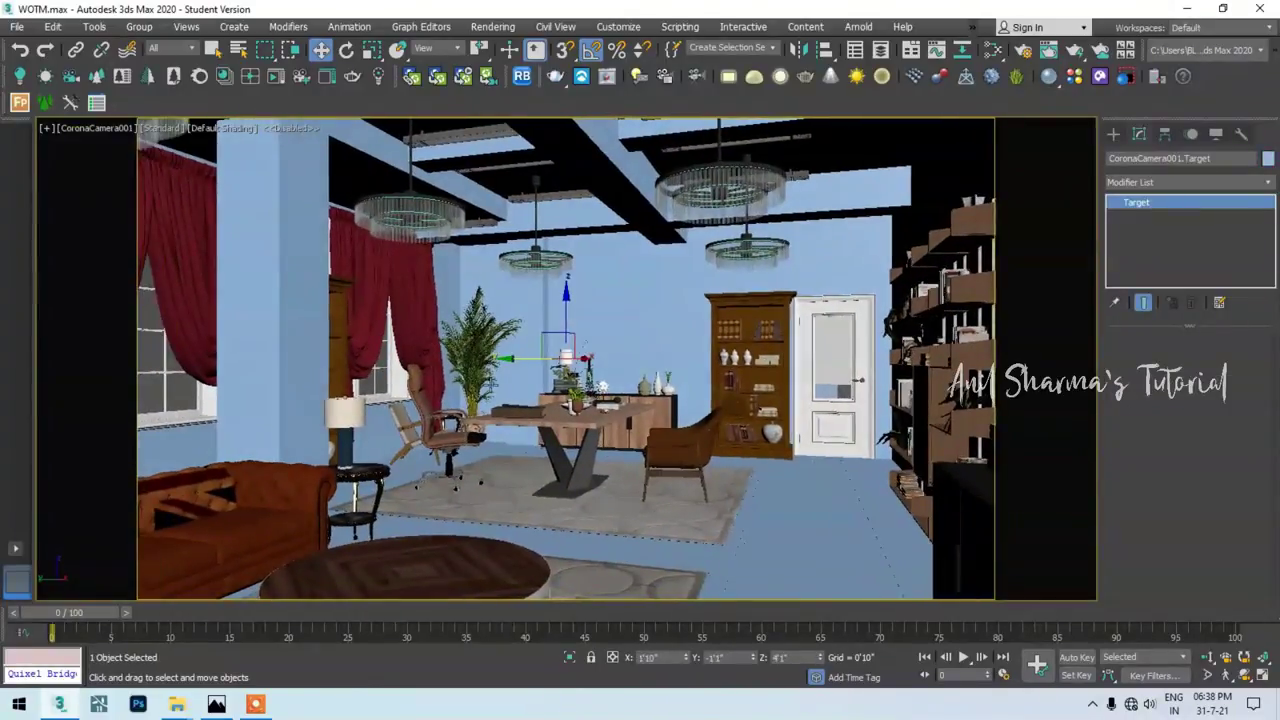
key("t")
scroll(661, 376, "up", 5)
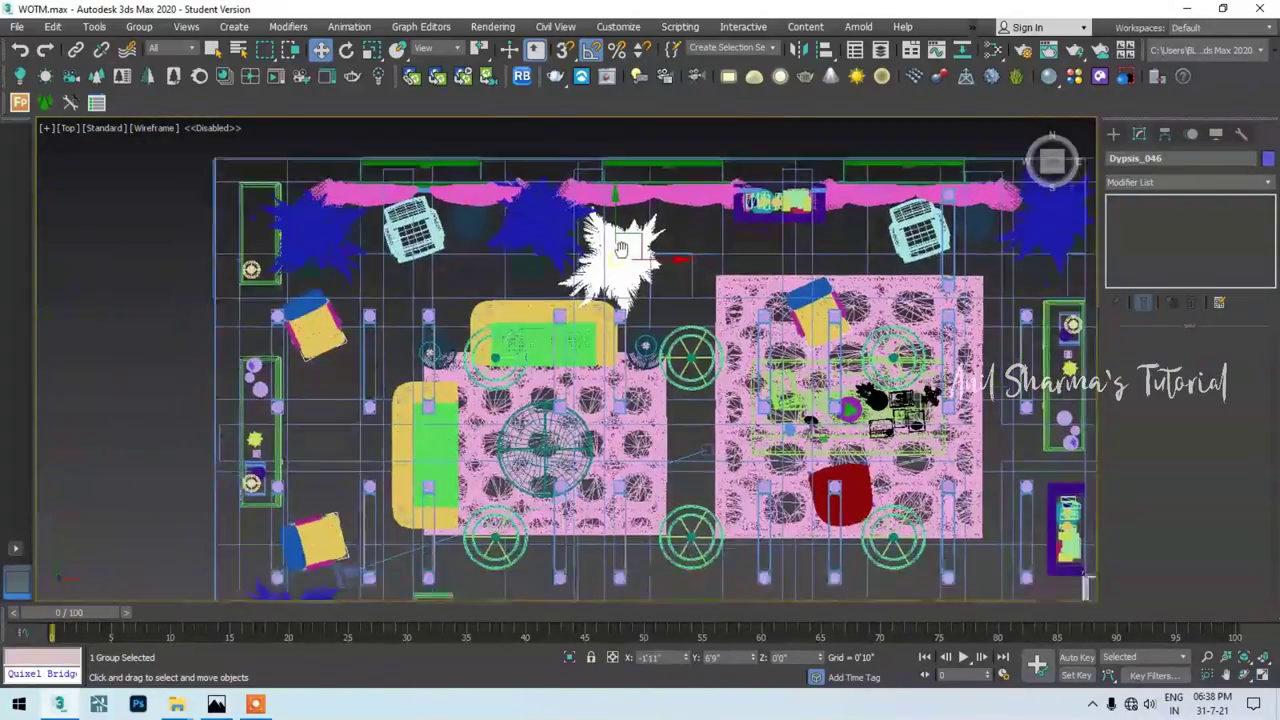
left_click(551, 346)
key("e")
left_click(372, 331)
key("c")
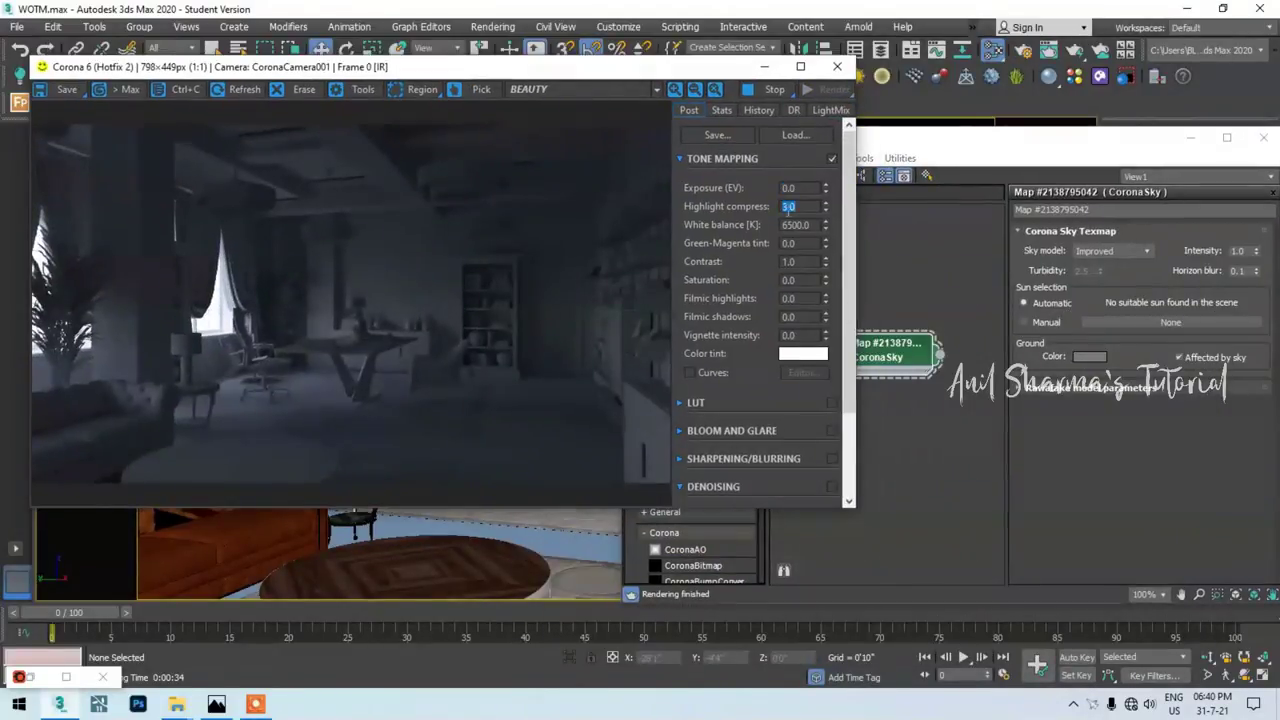
- Switch CoronaSky to the Preetham et.al. model and enable tone curves with contrast 4.0
left_click(1110, 251)
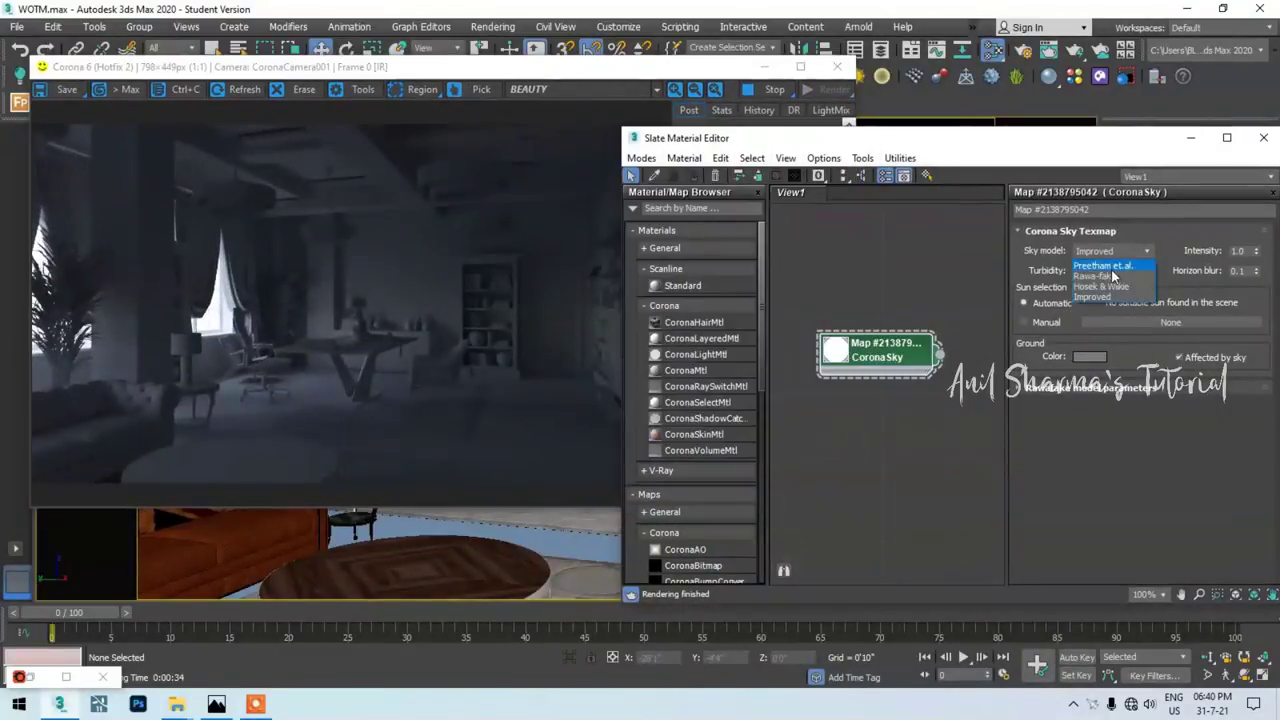
left_click(1104, 265)
left_click(788, 261)
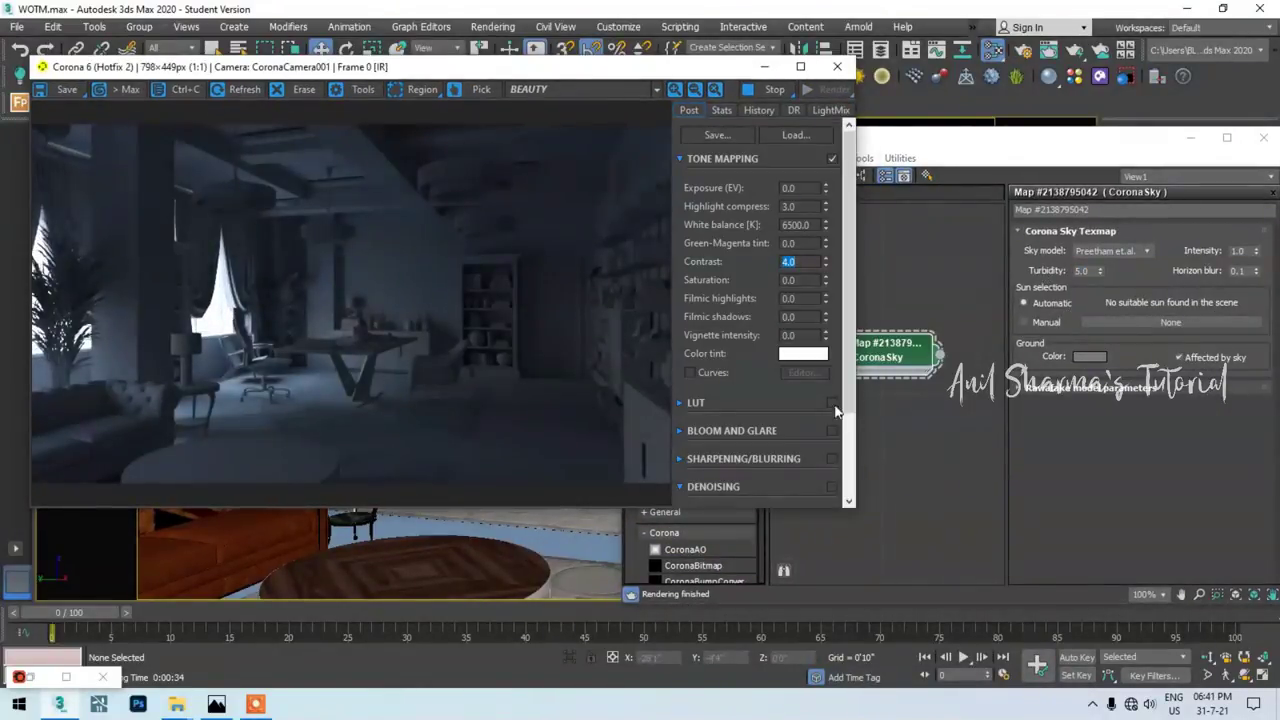
left_click(689, 372)
left_click(804, 372)
left_click_drag(400, 68, 464, 75)
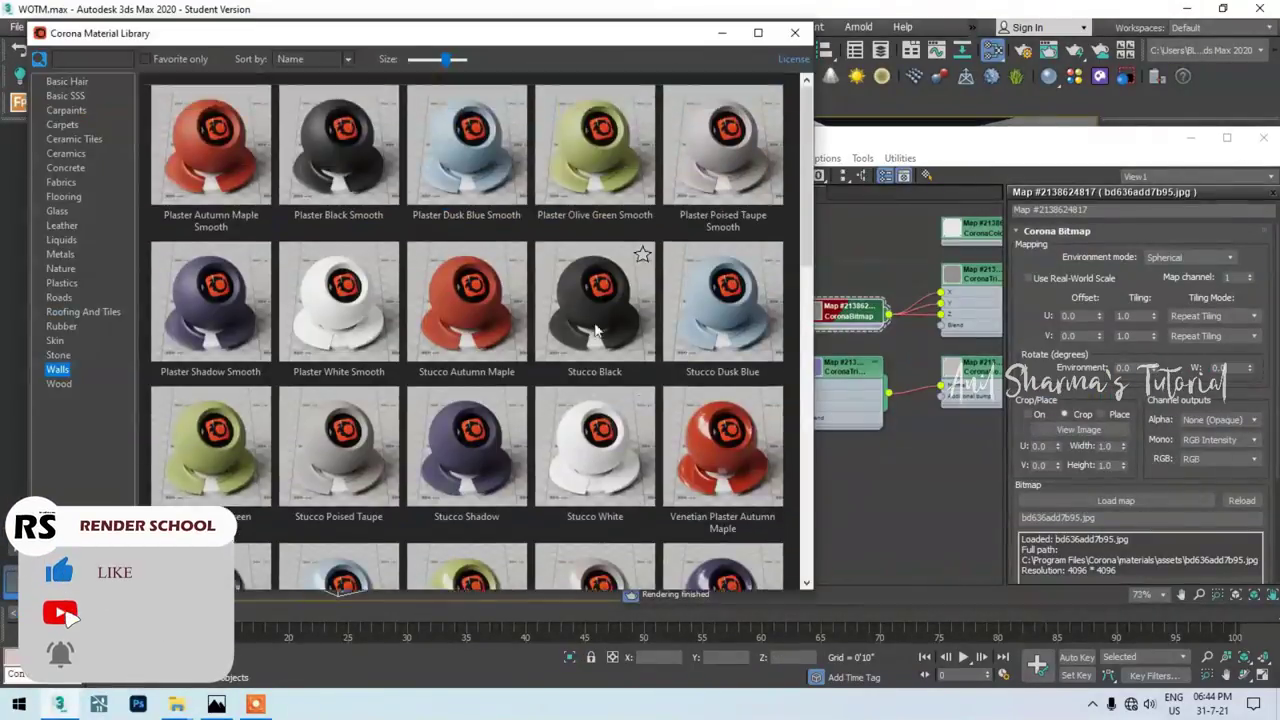
- Scroll the view while looking for the dark blue wall paint material
scroll(595, 330, "down", 10)
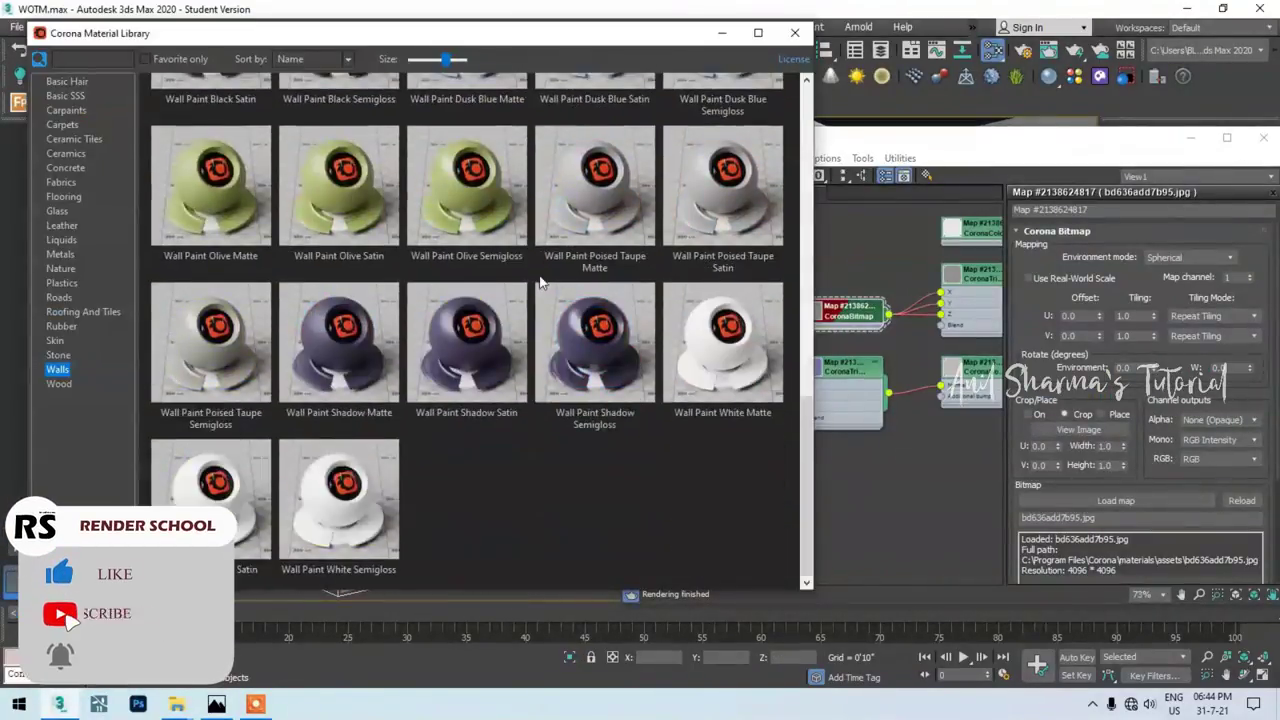
scroll(545, 313, "up", 5)
scroll(510, 350, "up", 5)
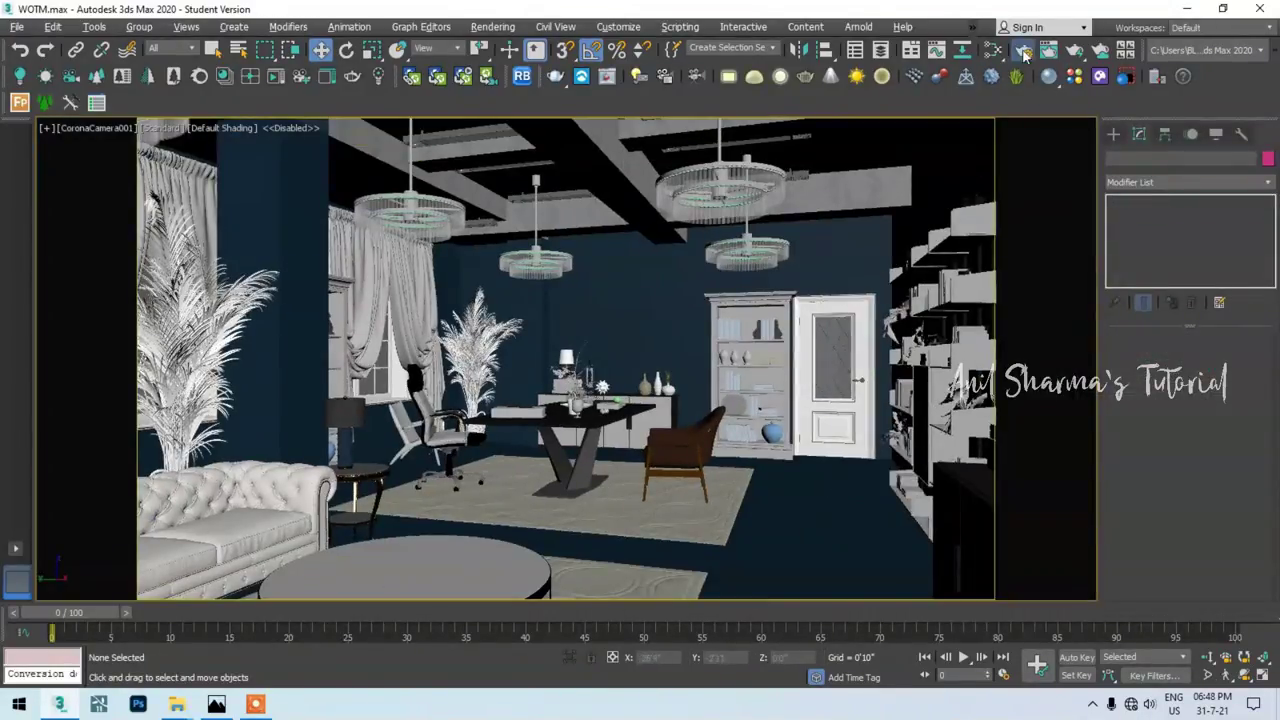
- Start a test render of the camera view and dismiss the render warnings
left_click(1022, 50)
left_click(1028, 178)
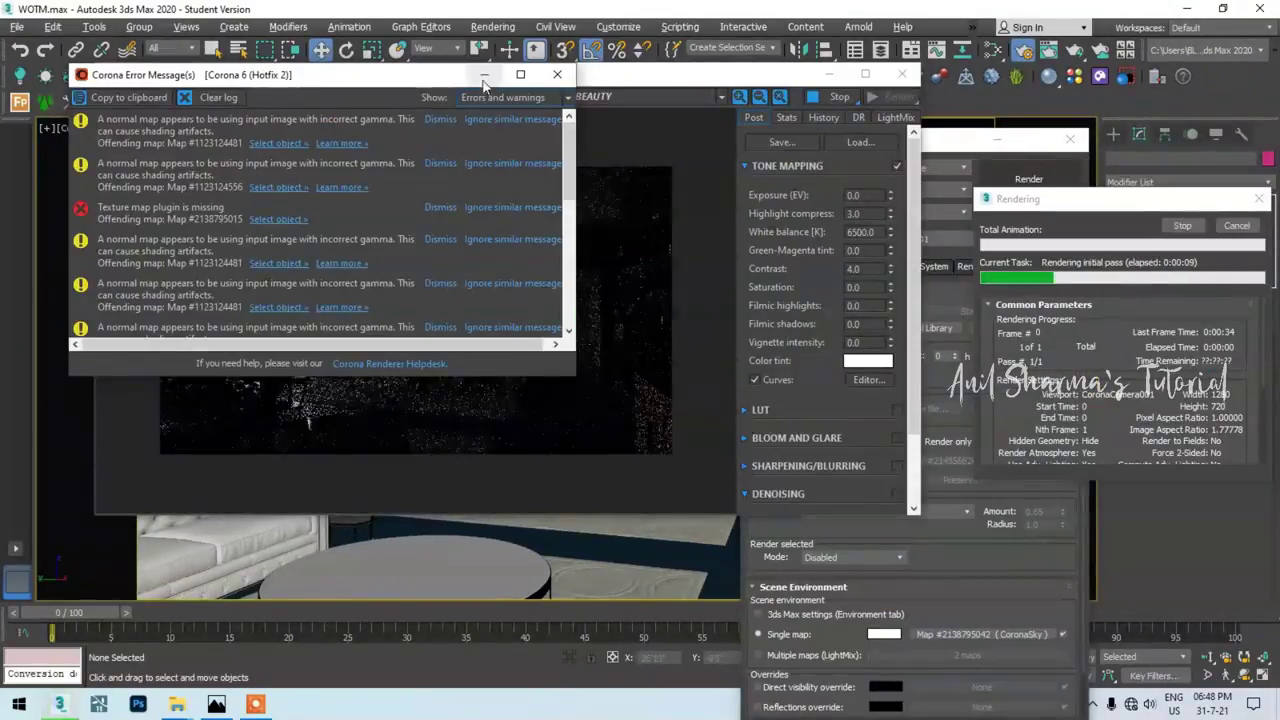
left_click(483, 76)
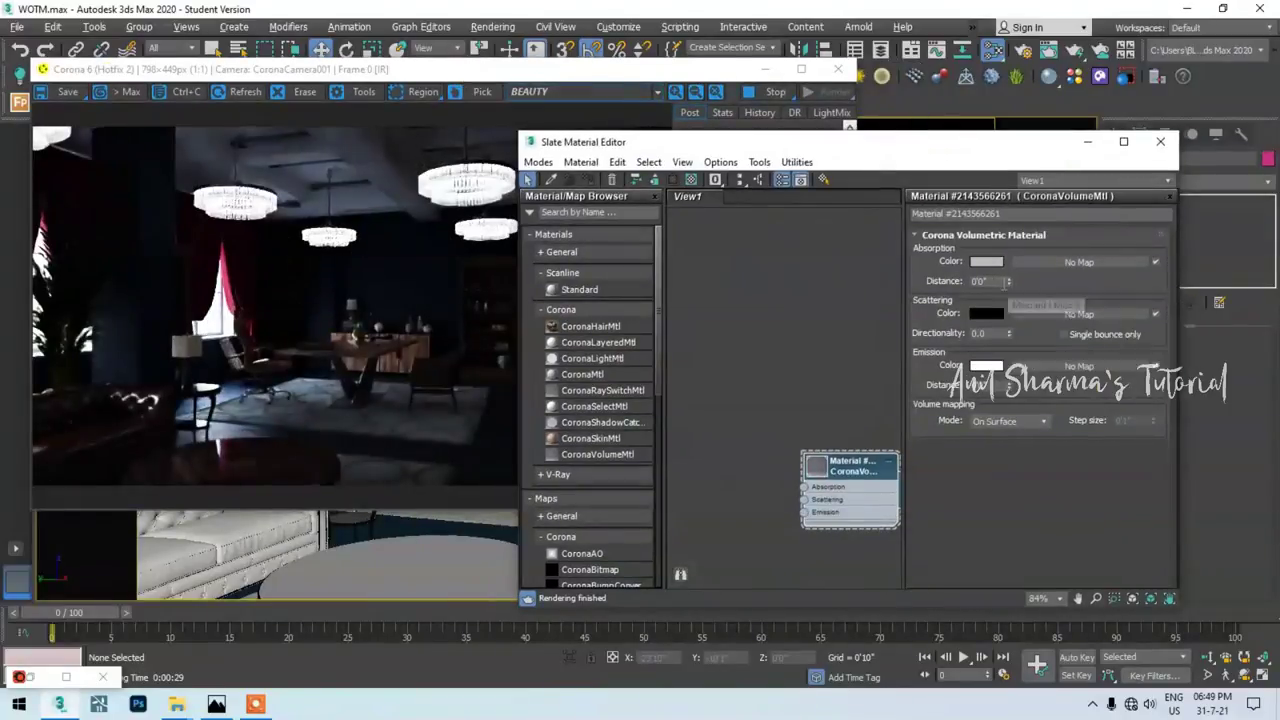
- Set the CoronaVolumeMtl absorption distance to 10, then raise it to 55 feet
type("10")
key("Return")
key("Tab")
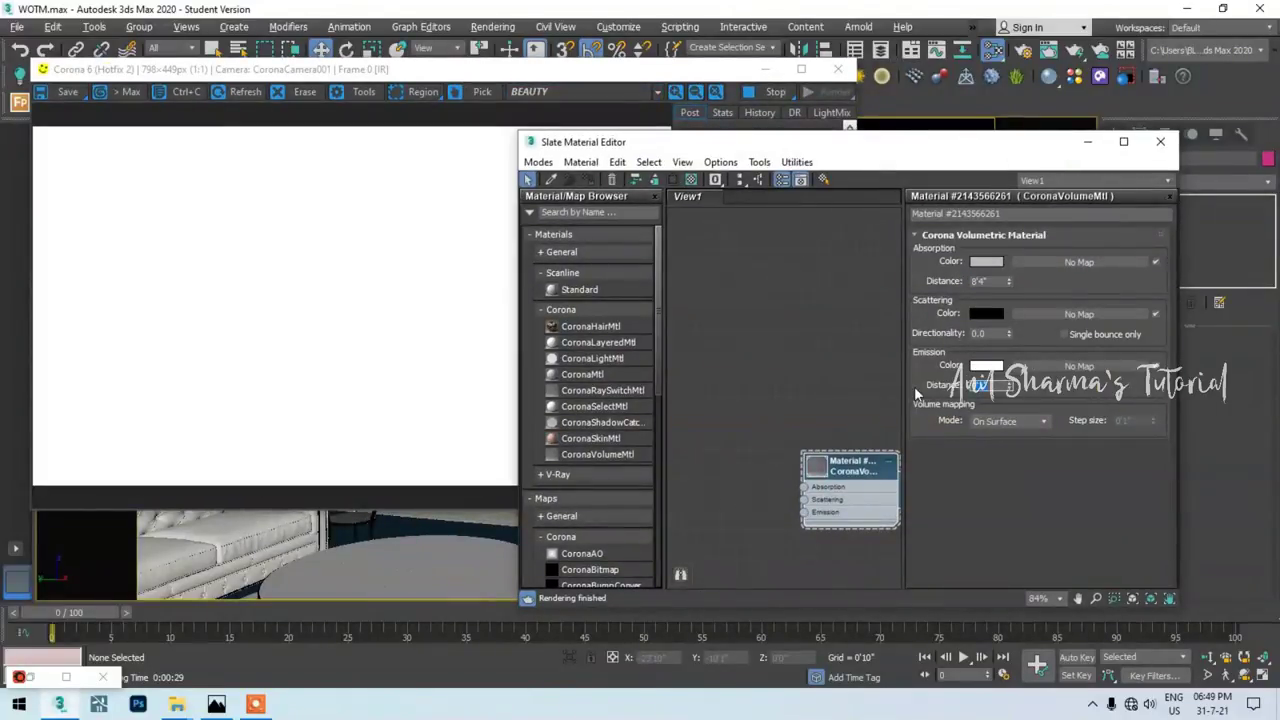
left_click_drag(1007, 250, 1007, 200)
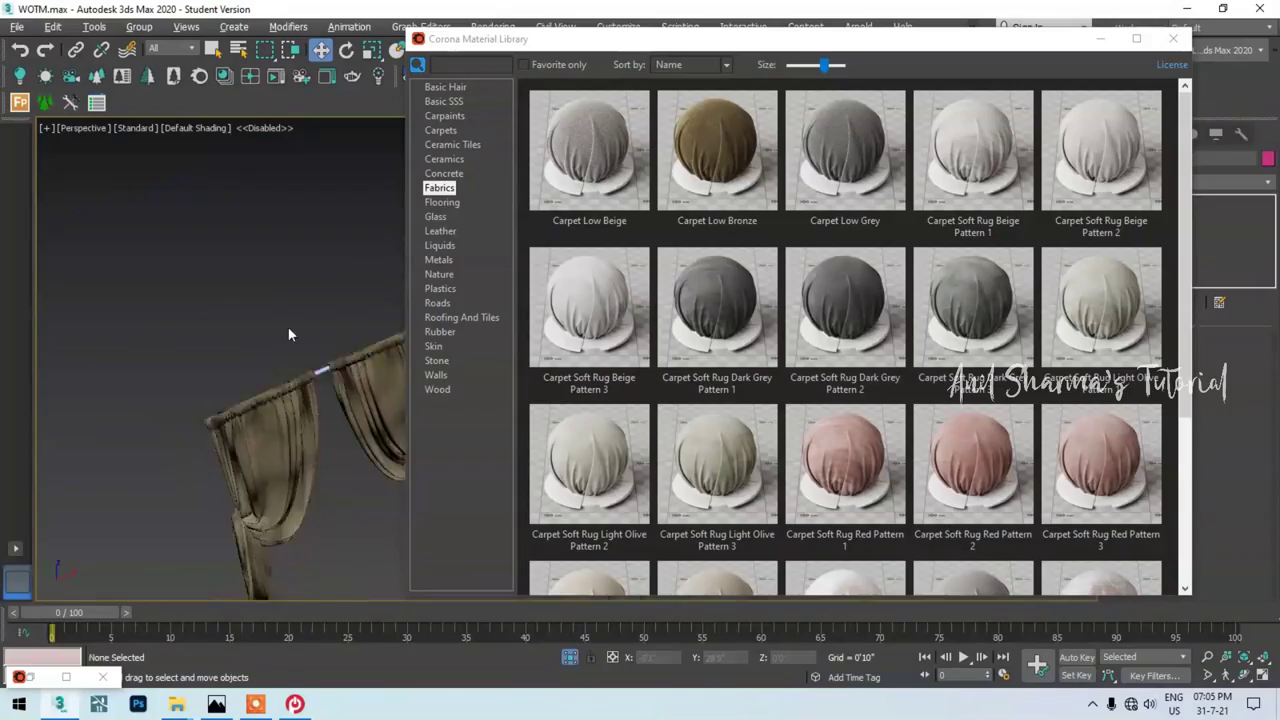
- Check the Carpet Low Bronze texture, select all six curtains, and render with Shift+Q
left_click(439, 259)
scroll(637, 315, "down", 10)
scroll(637, 315, "up", 10)
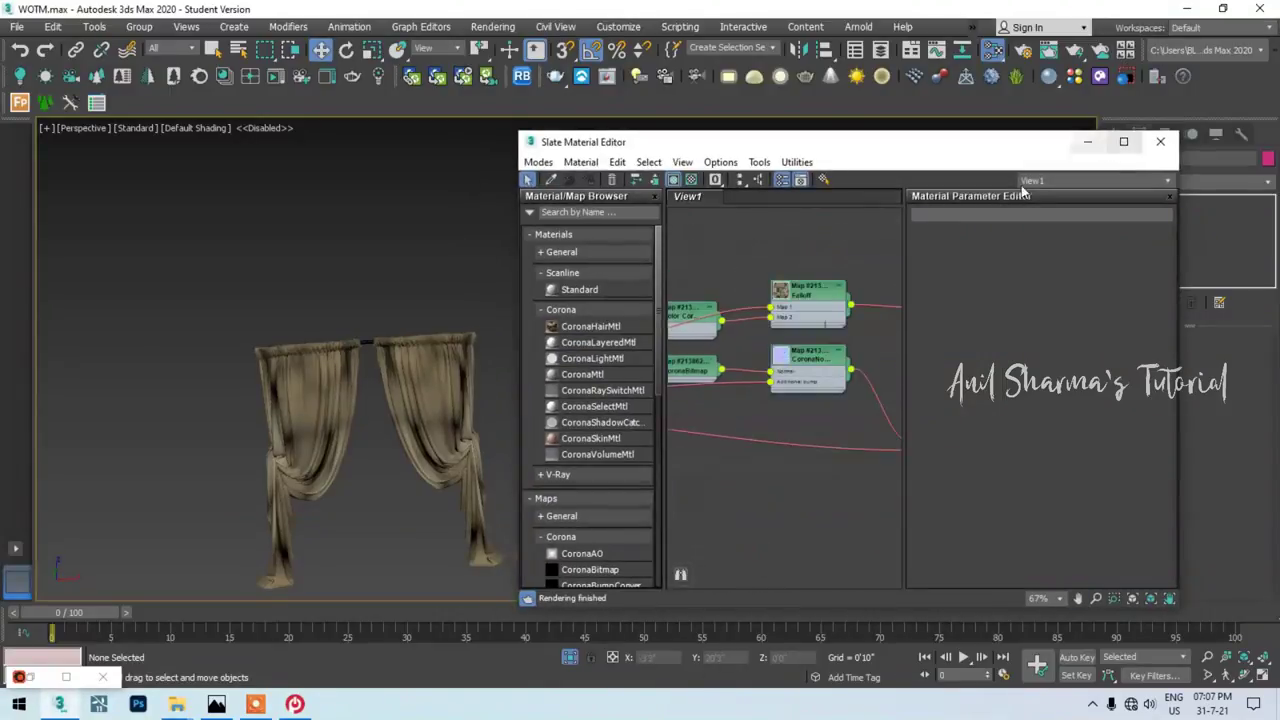
left_click(790, 342)
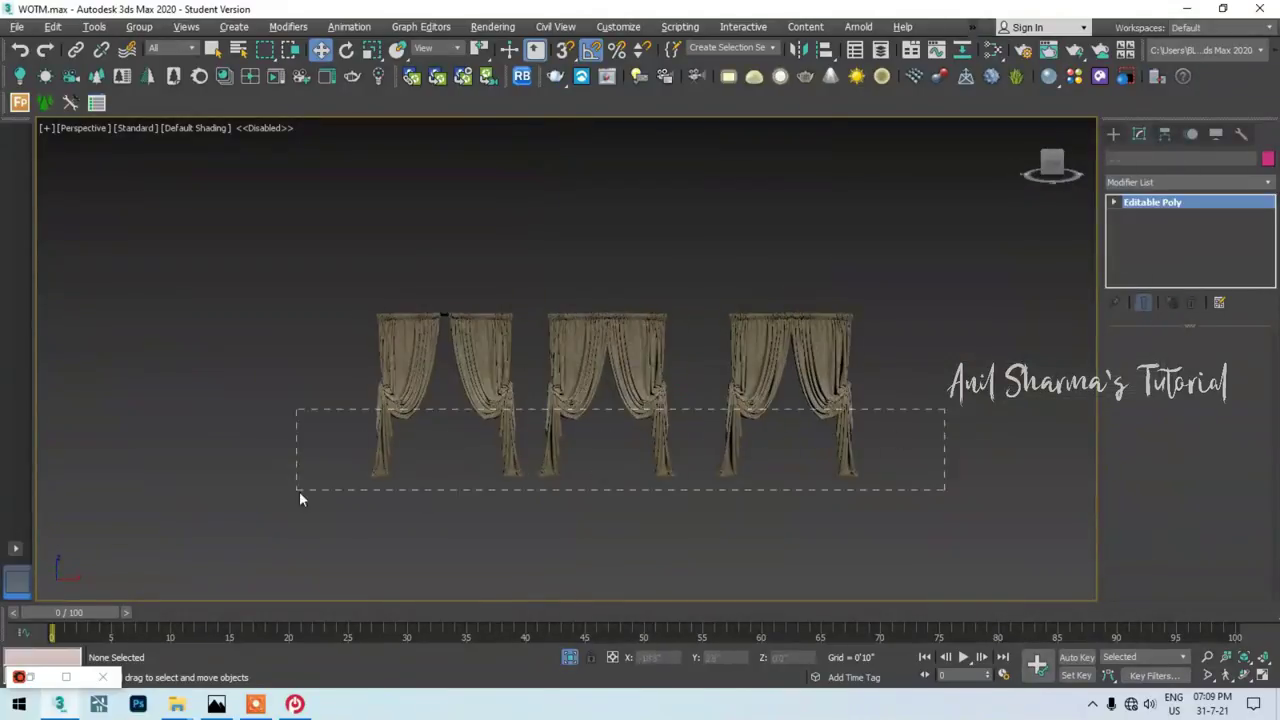
left_click_drag(943, 409, 299, 491)
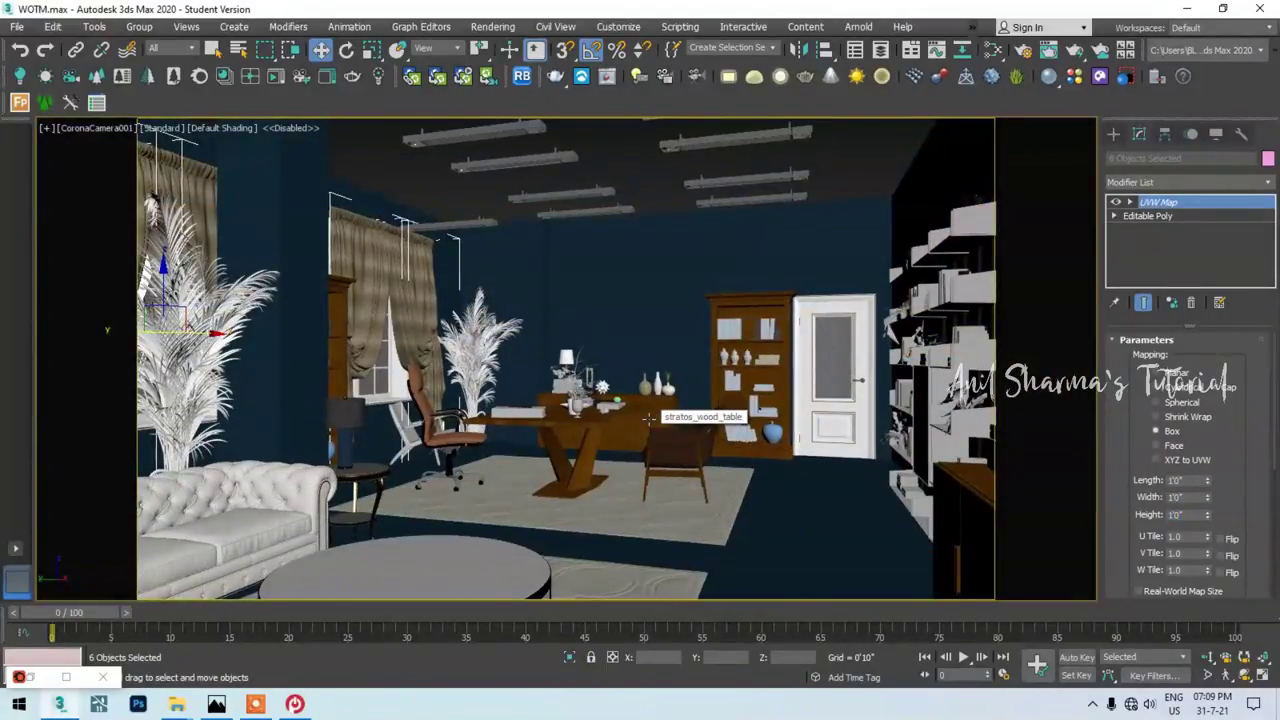
key("shift+q")
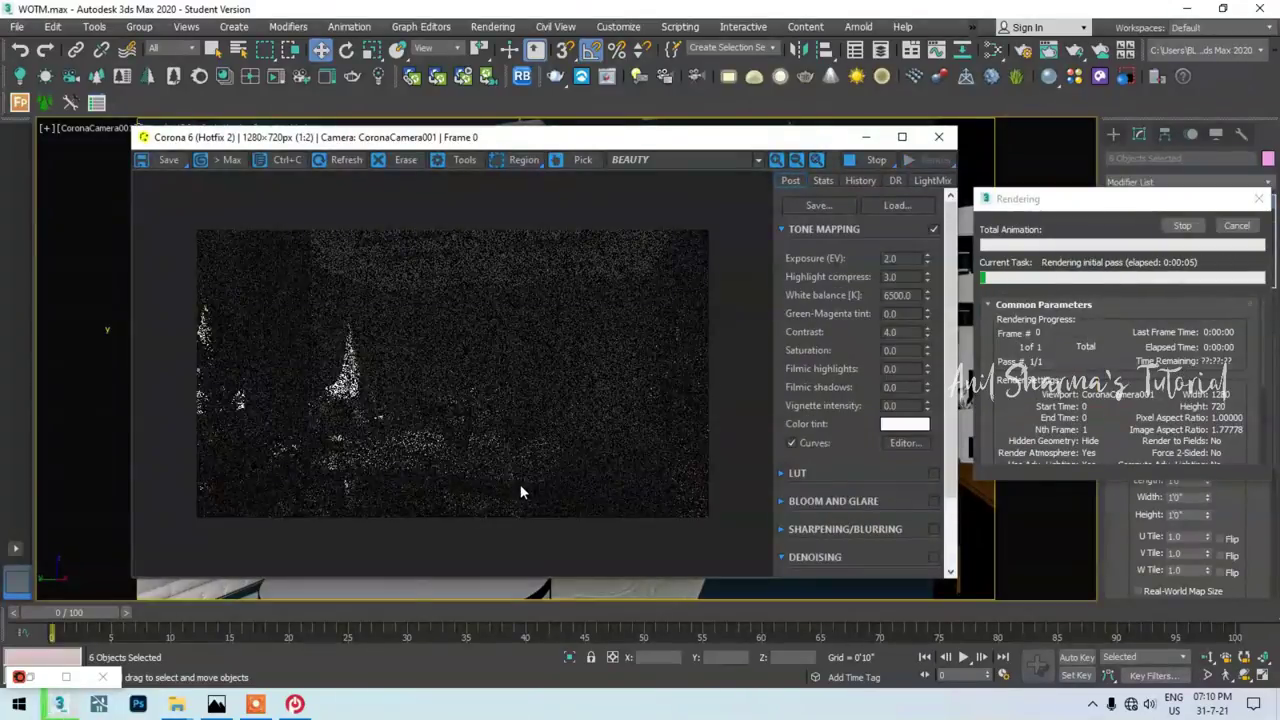